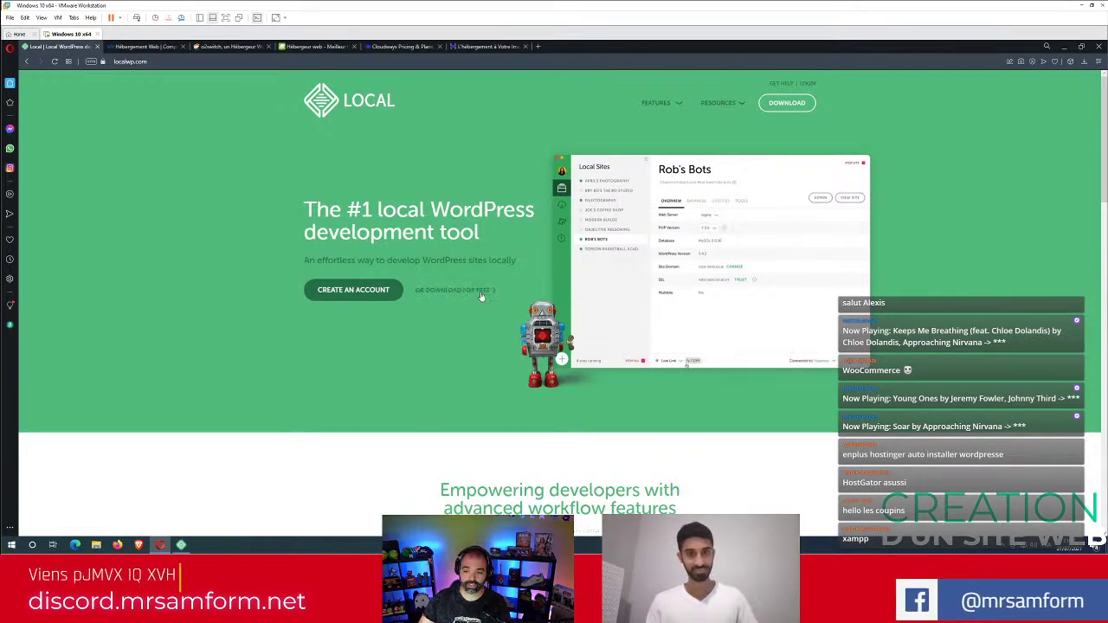
In Local's download form on localwp.com, choose Windows as the platform.
click(480, 292)
click(537, 224)
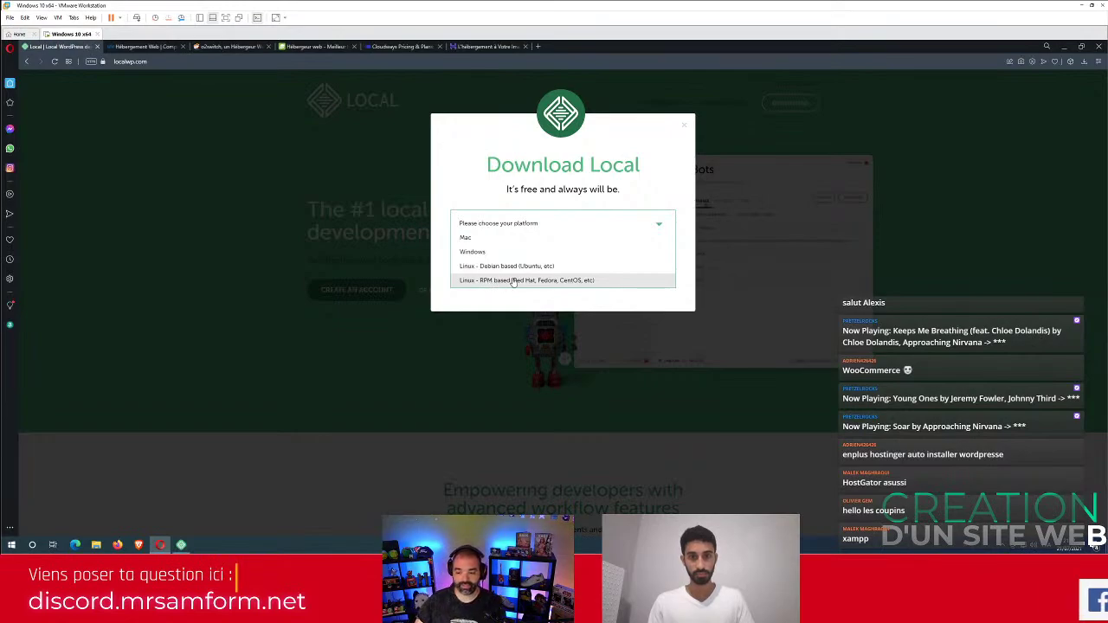
click(508, 253)
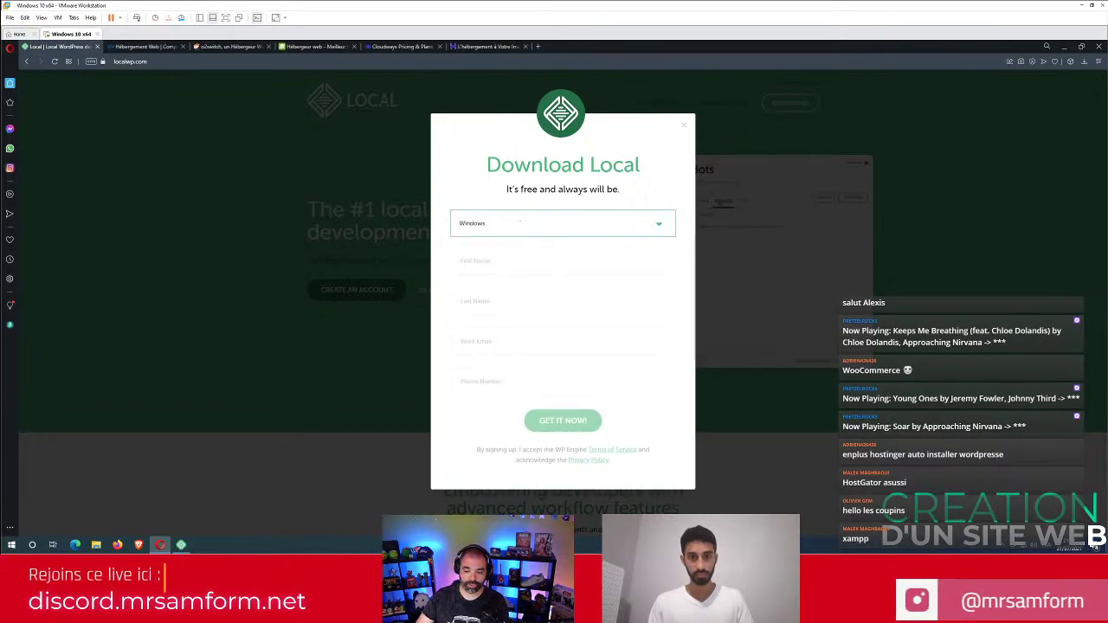
click(479, 355)
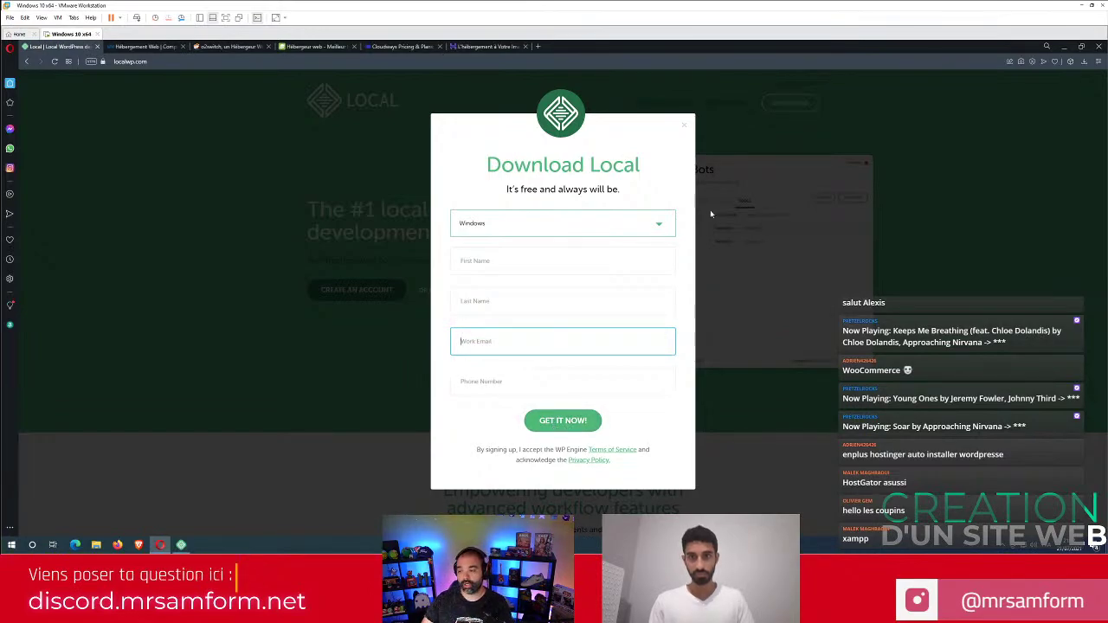
Close the download form and minimize the browser to reveal the Local desktop app.
click(689, 128)
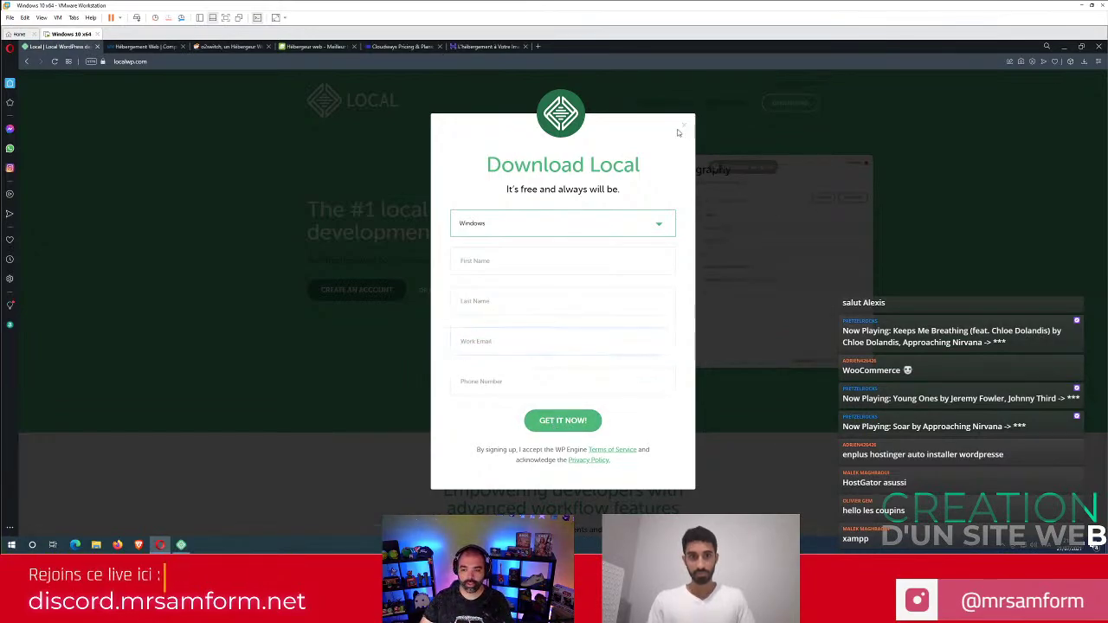
click(684, 130)
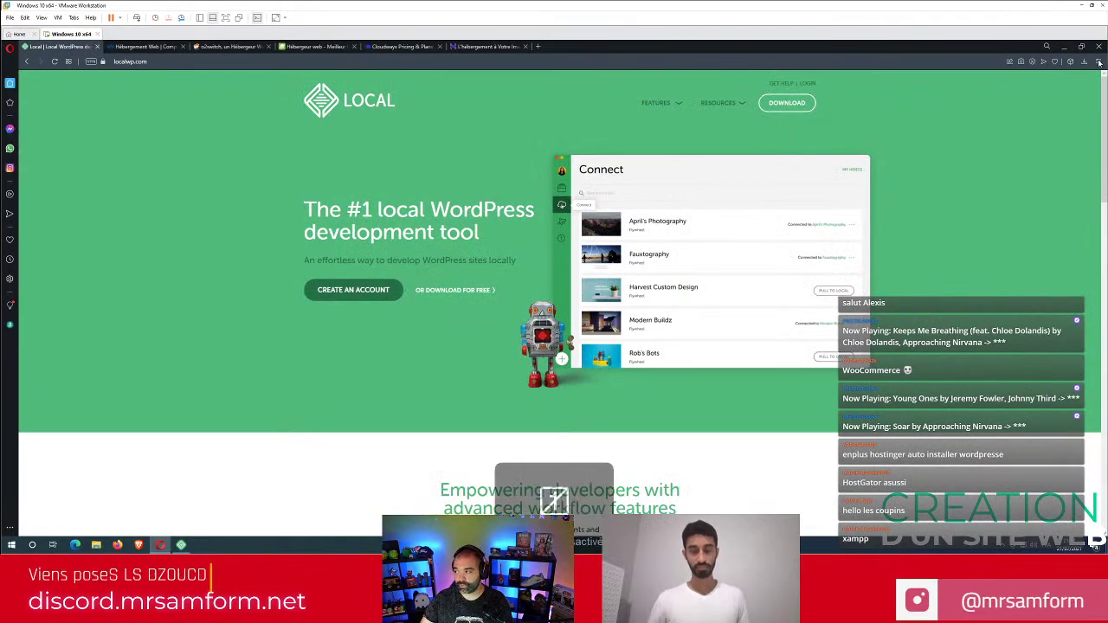
click(1064, 47)
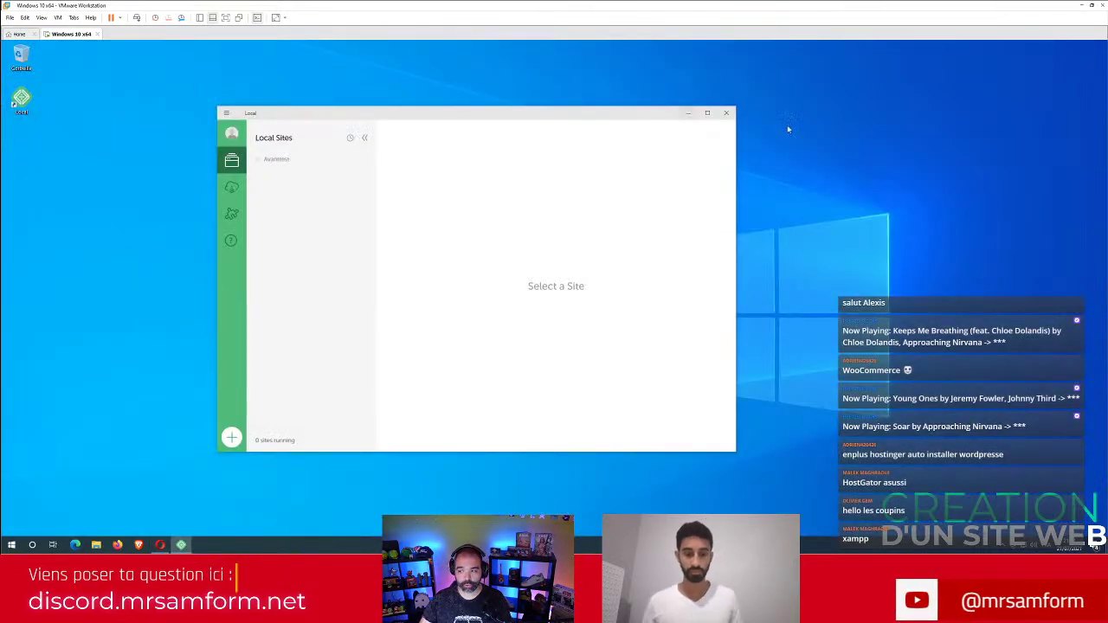
Close Local, relaunch it from the desktop shortcut, and move its window to the left.
click(726, 113)
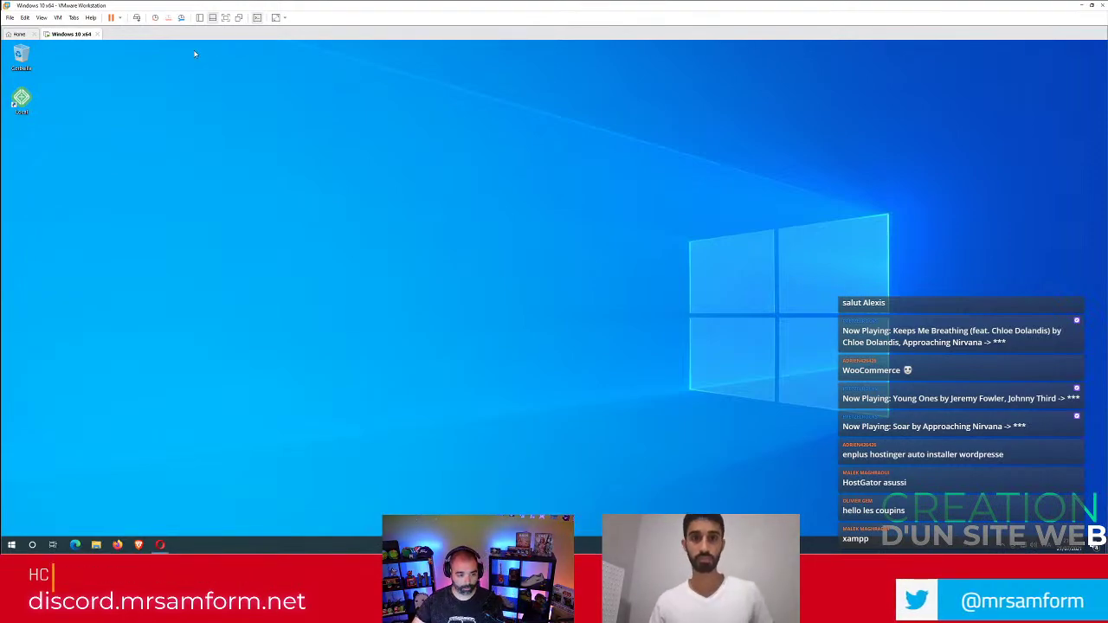
click(21, 100)
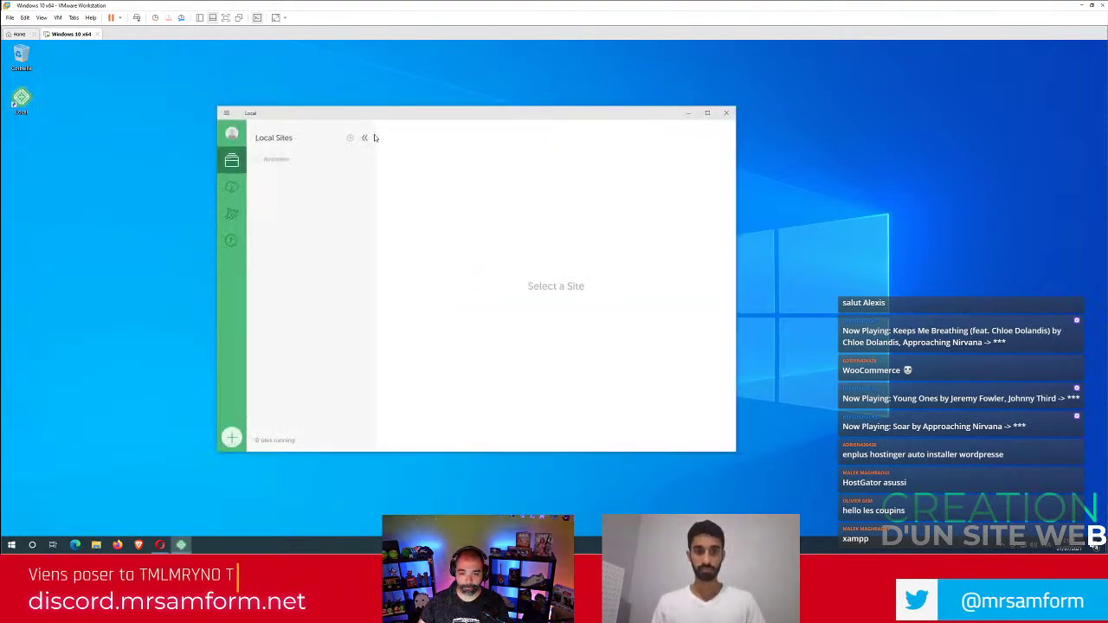
drag(416, 116, 330, 146)
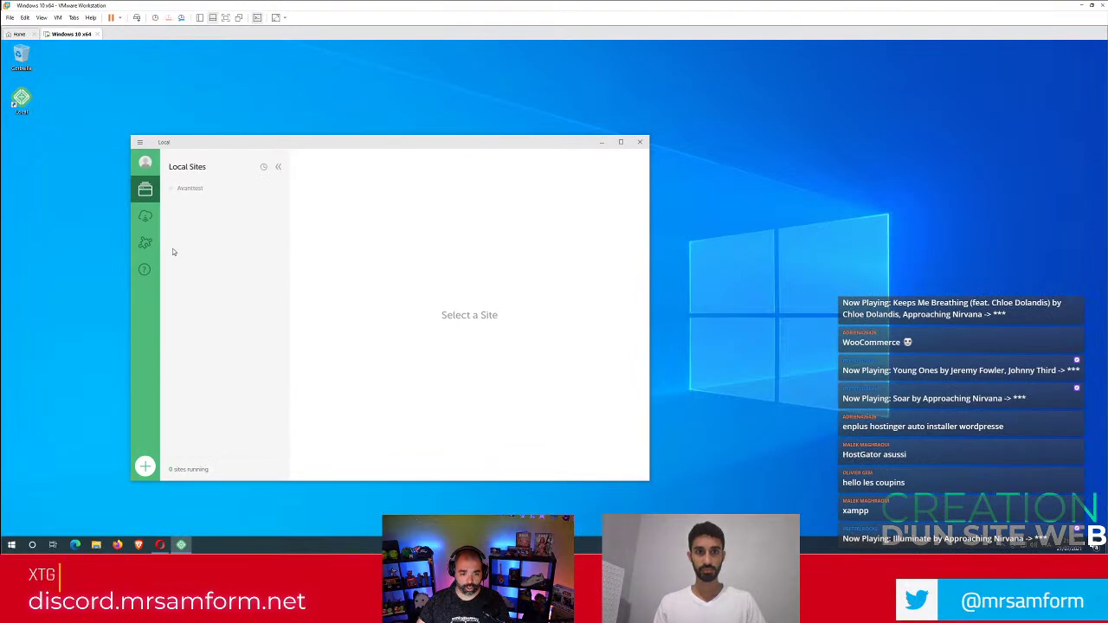
Start a new local site named Alexis, keep the alexis.local domain, and continue.
click(145, 468)
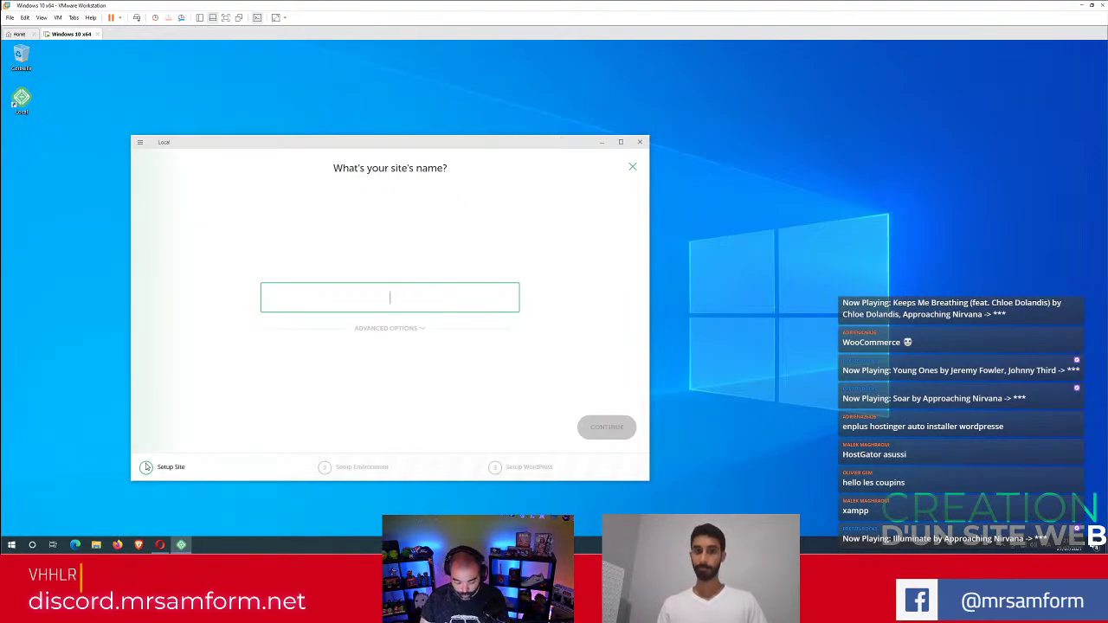
text(Alexis)
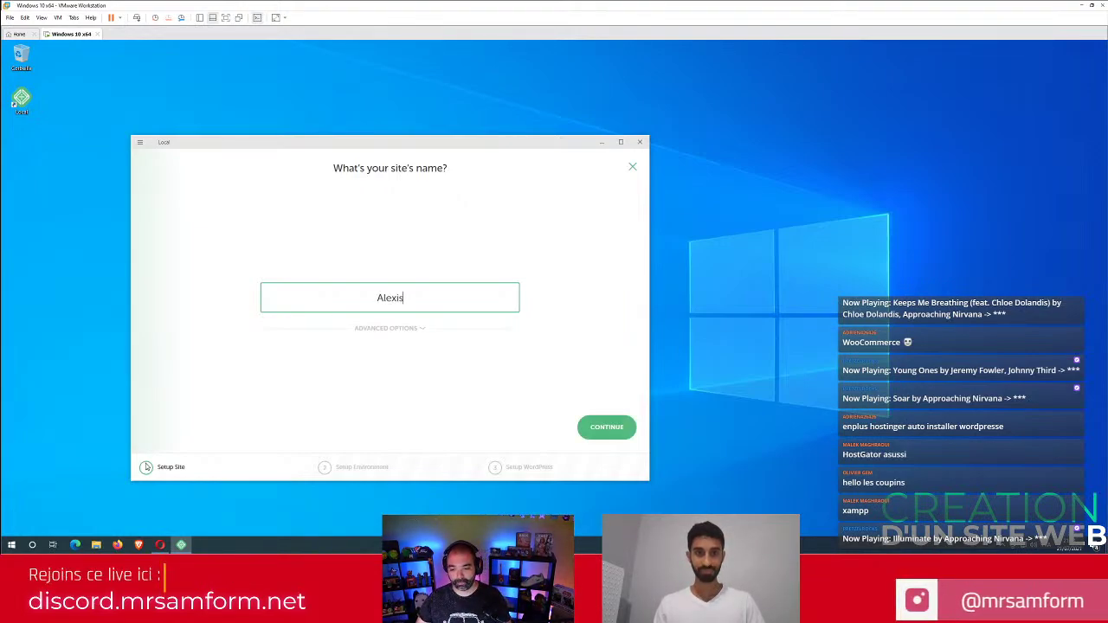
click(396, 338)
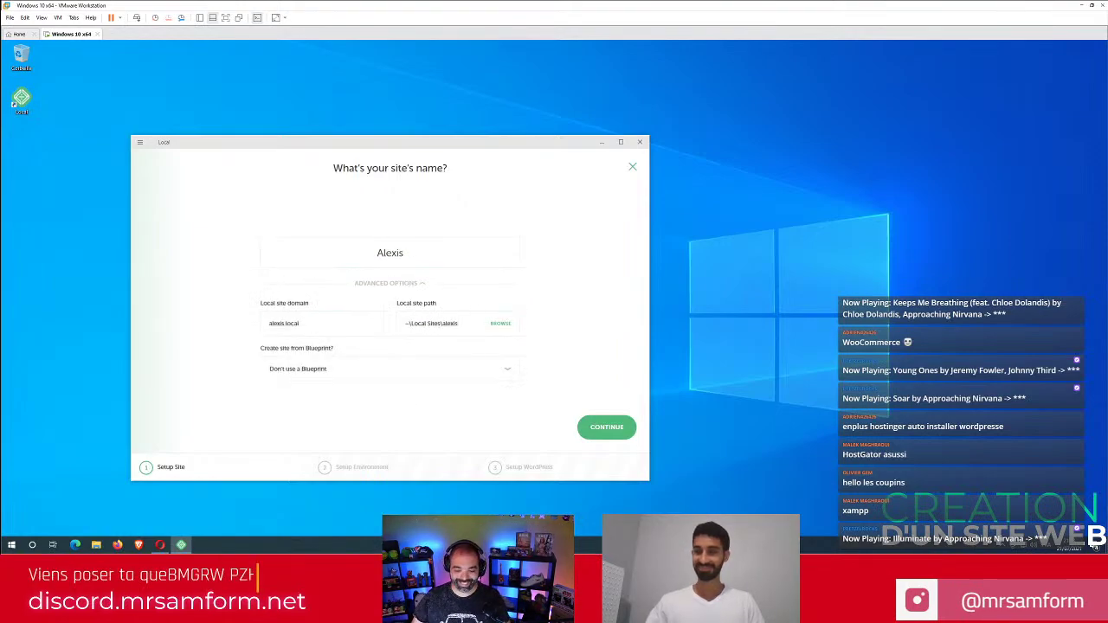
mouse_move(303, 323)
mouse_down()
mouse_move(258, 322)
mouse_move(299, 323)
mouse_up()
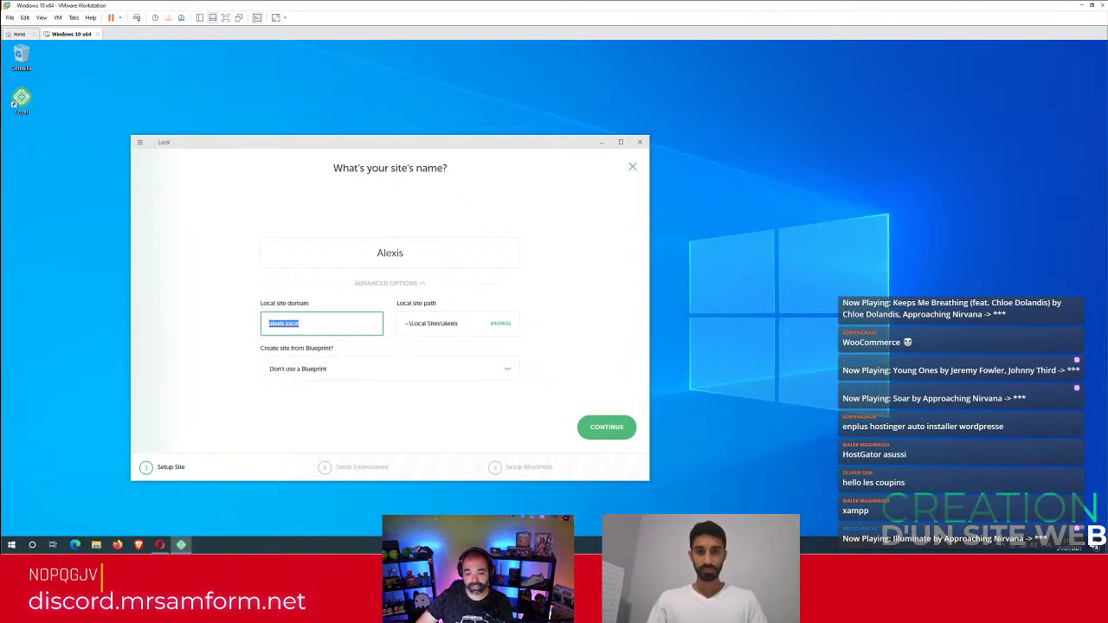
drag(300, 323, 252, 325)
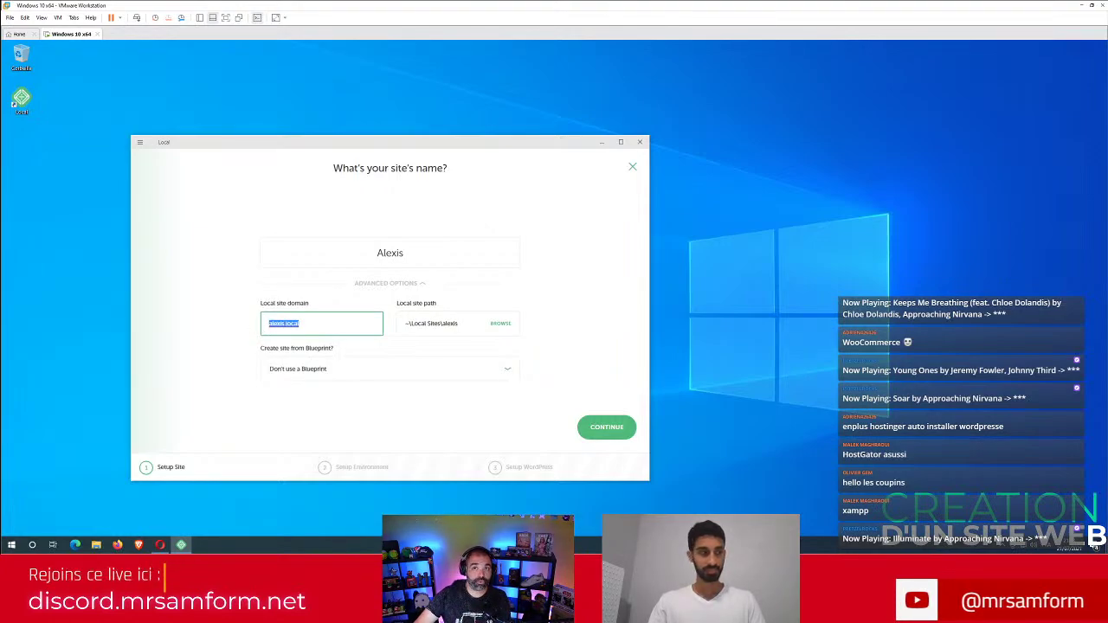
click(447, 329)
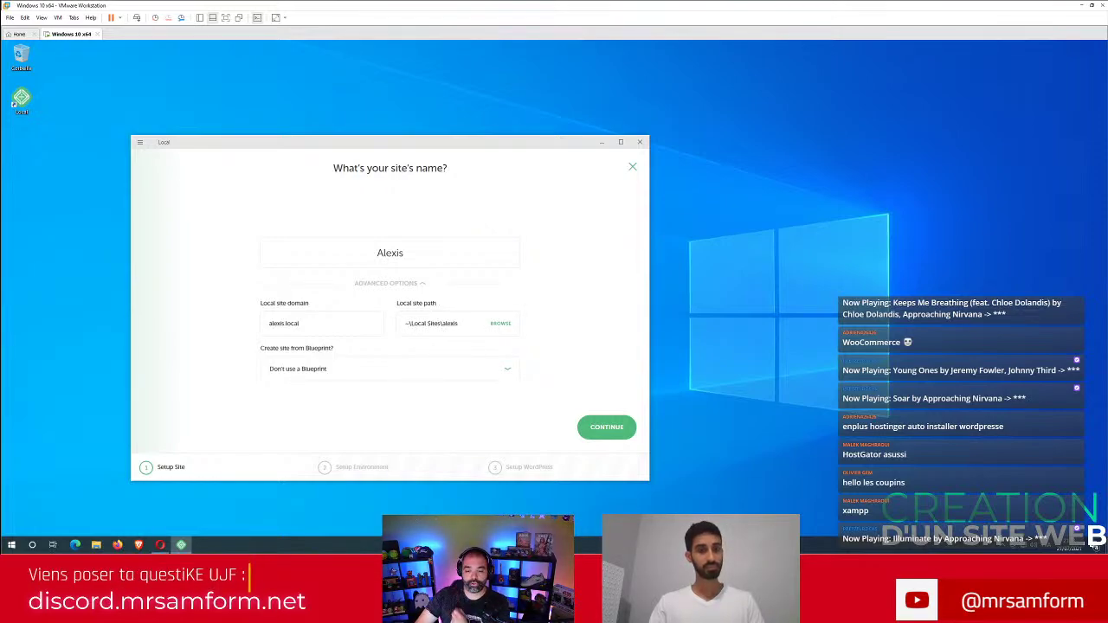
click(606, 428)
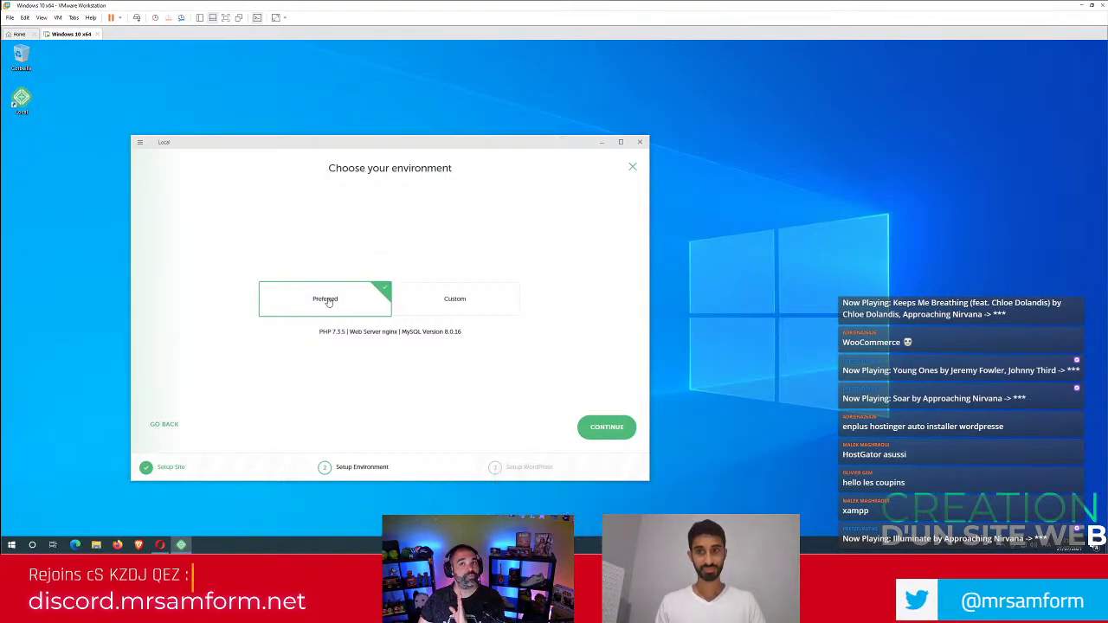
Keep the Preferred environment (PHP 7.3.5, nginx, MySQL 8.0.16) after glancing at Custom, then continue.
click(449, 301)
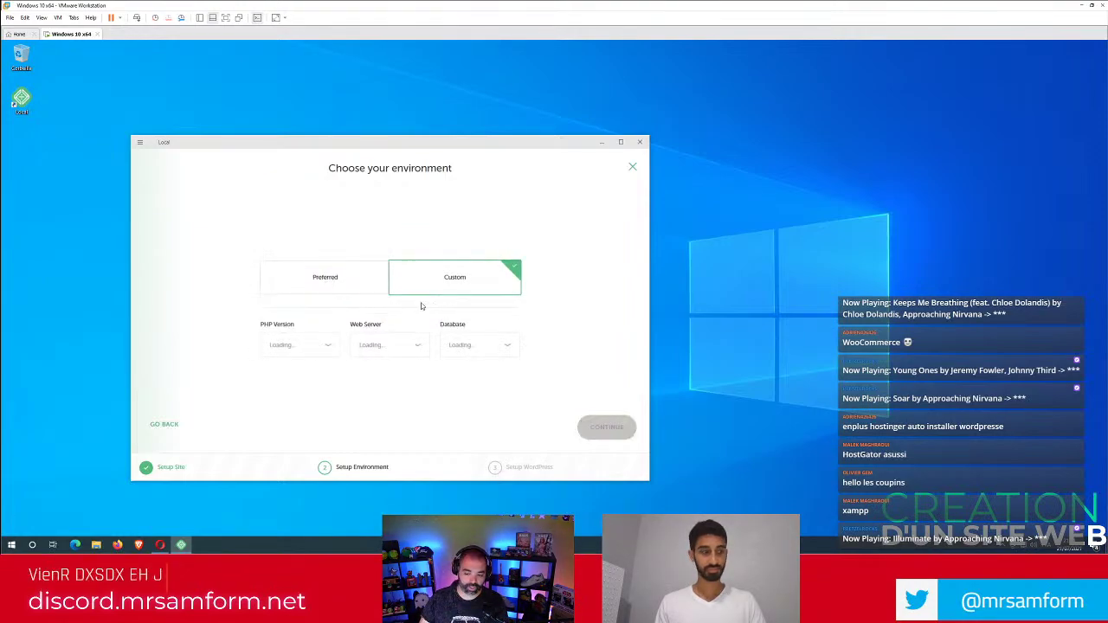
click(338, 285)
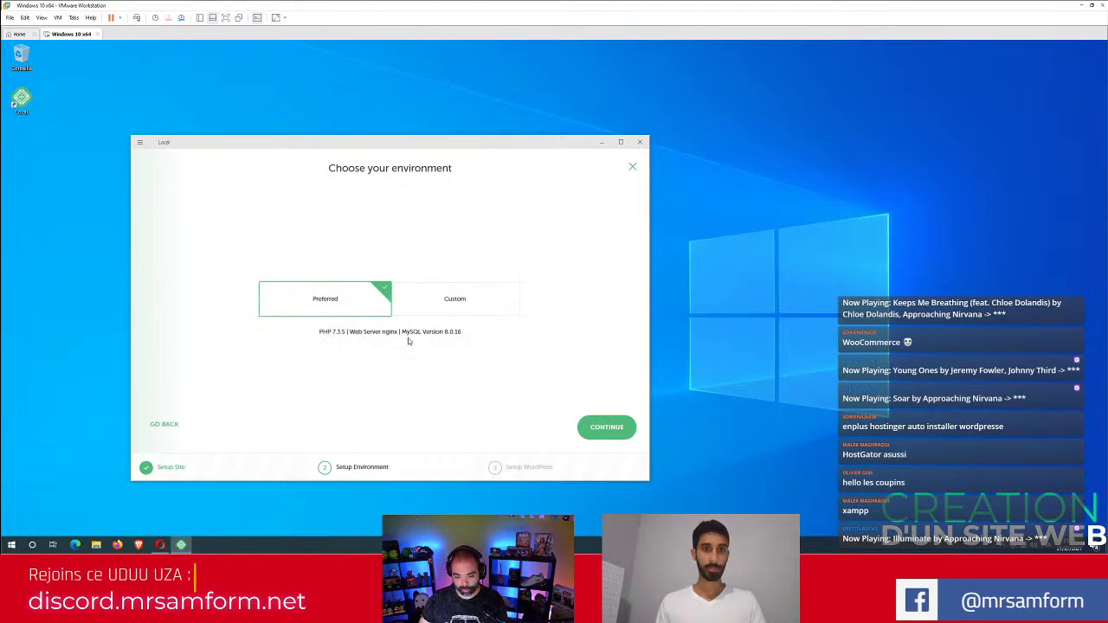
click(618, 429)
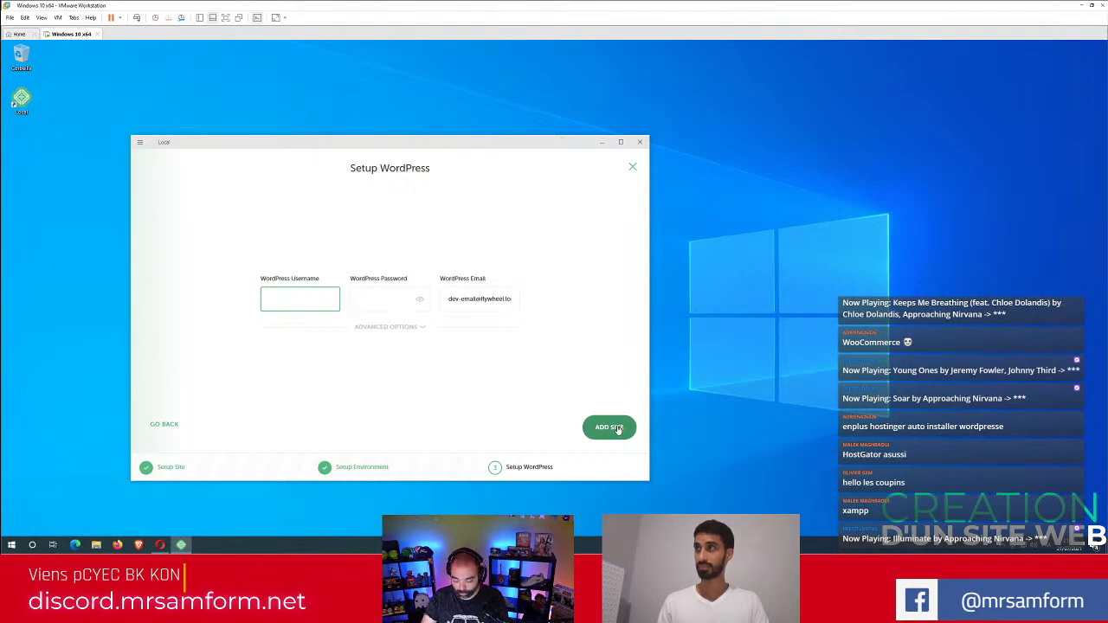
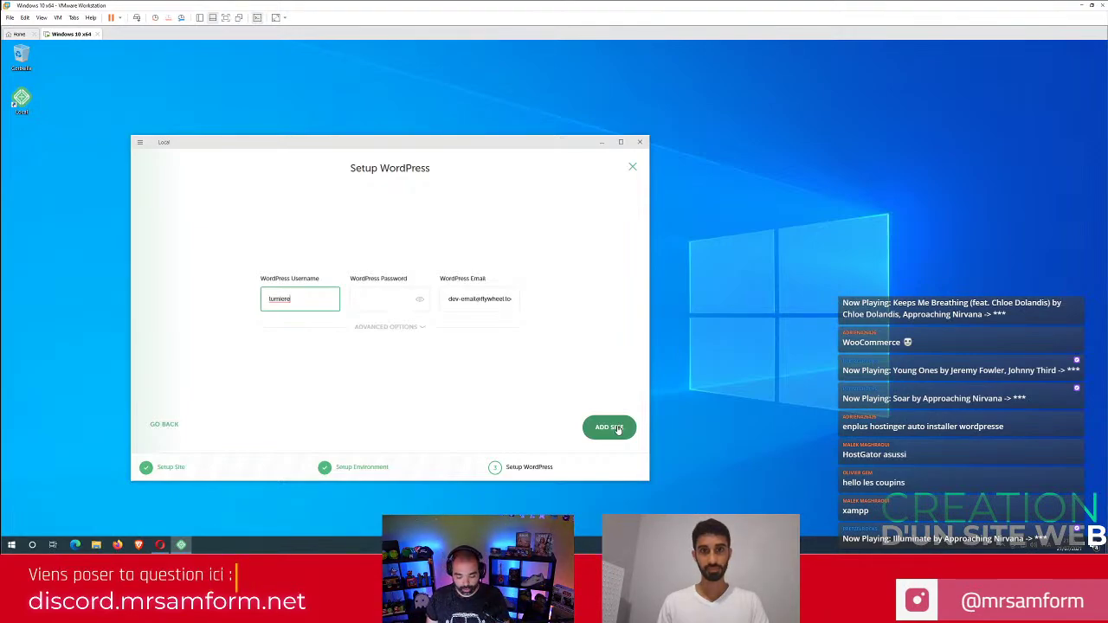
Enter the WordPress admin username and password for the new site.
key(Tab)
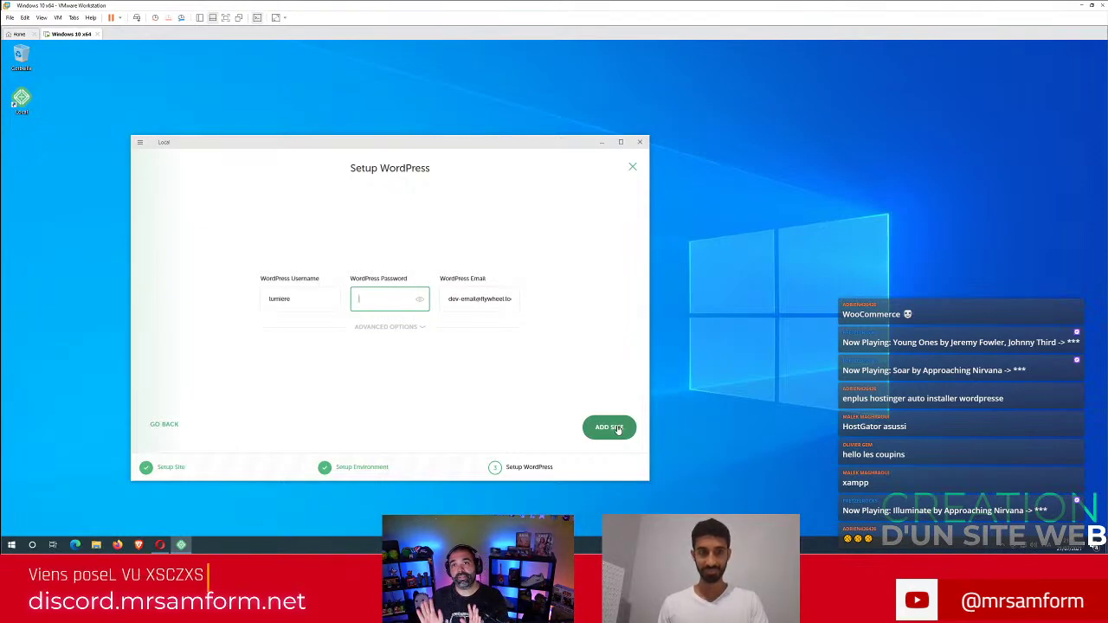
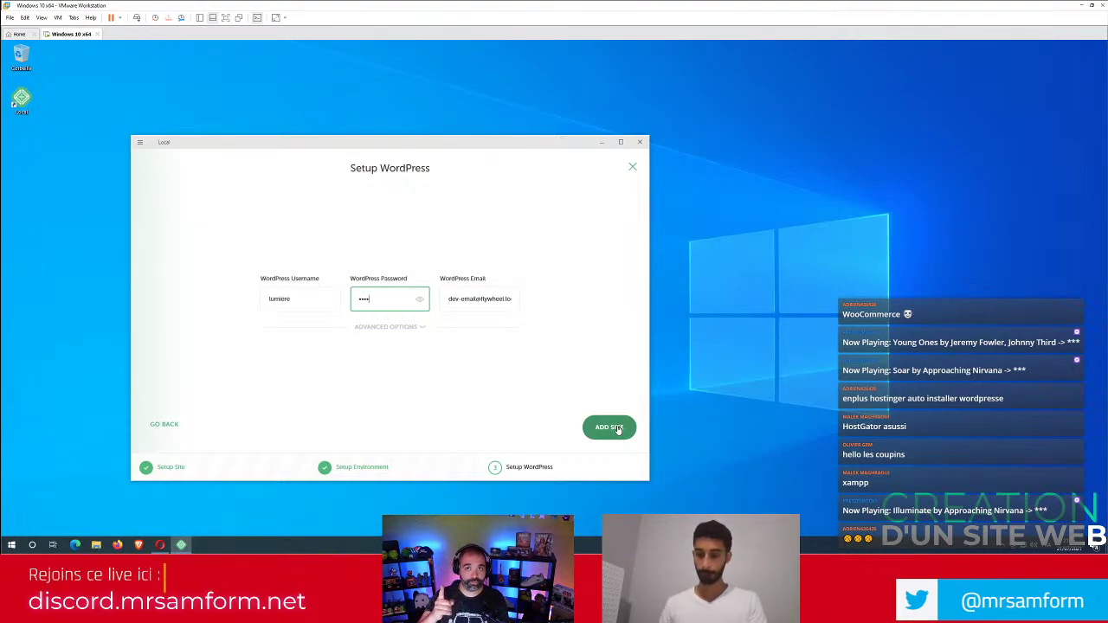
click(618, 428)
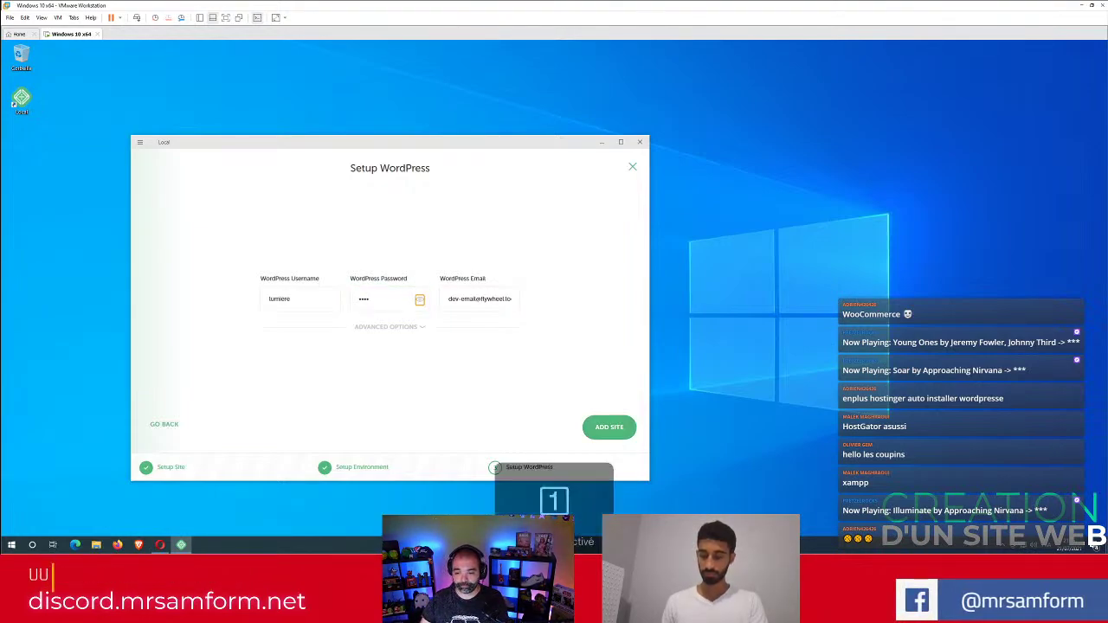
Replace the prefilled admin e-mail with a new address and add the Alexis site.
triple_click(479, 299)
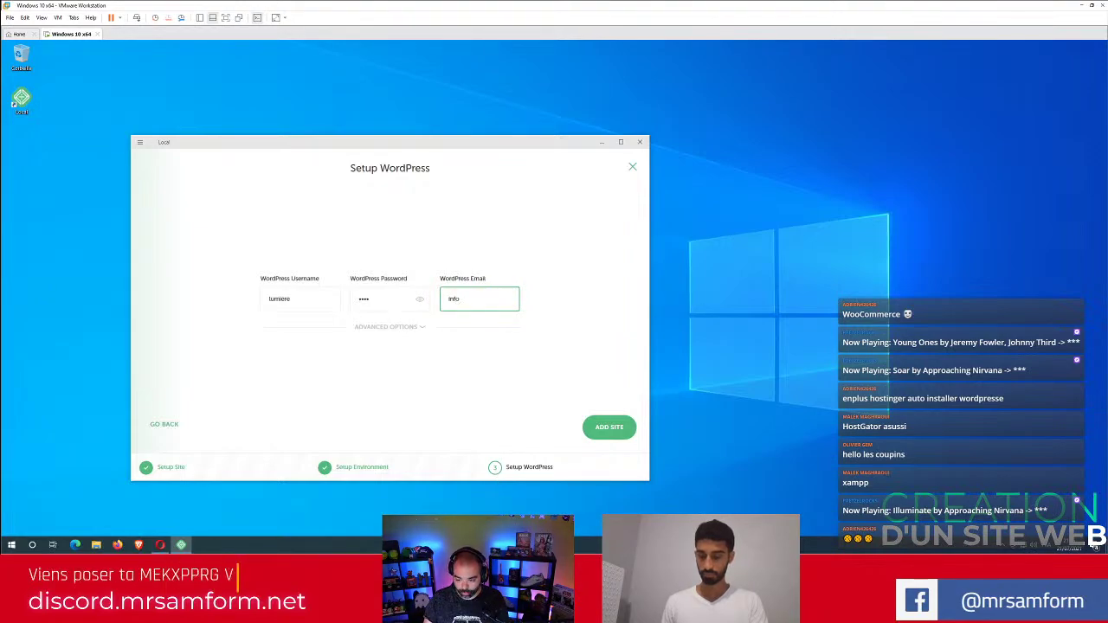
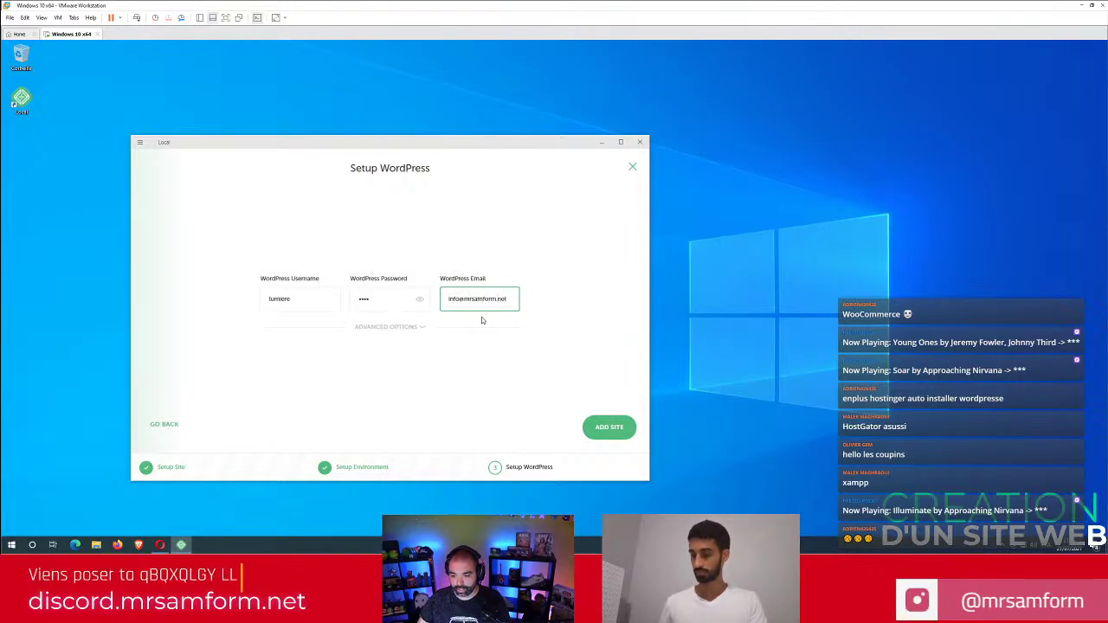
click(383, 336)
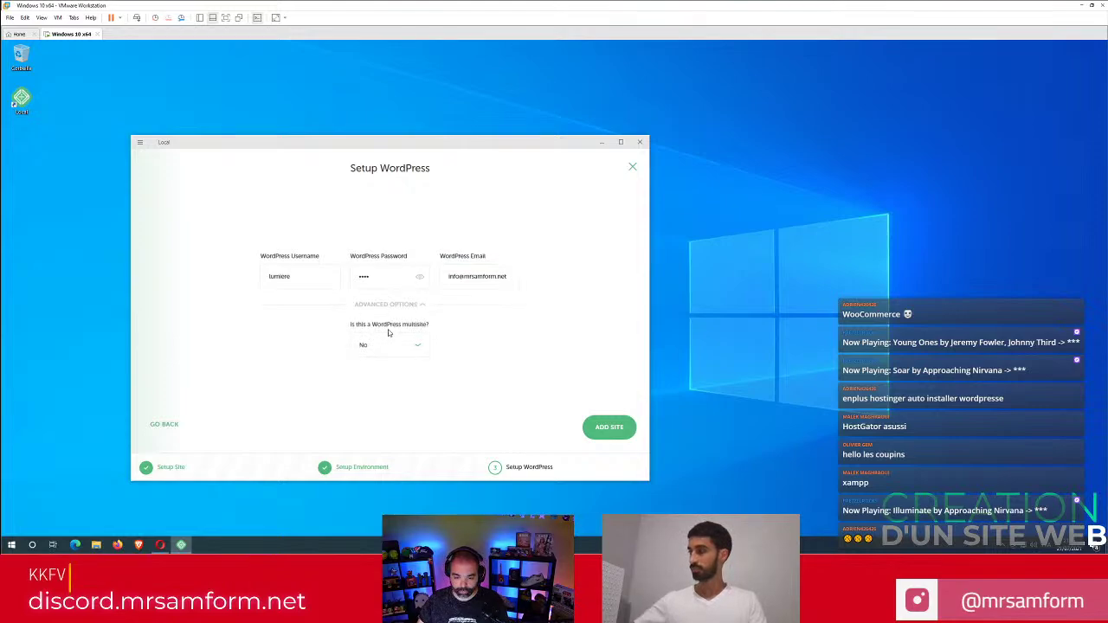
click(402, 308)
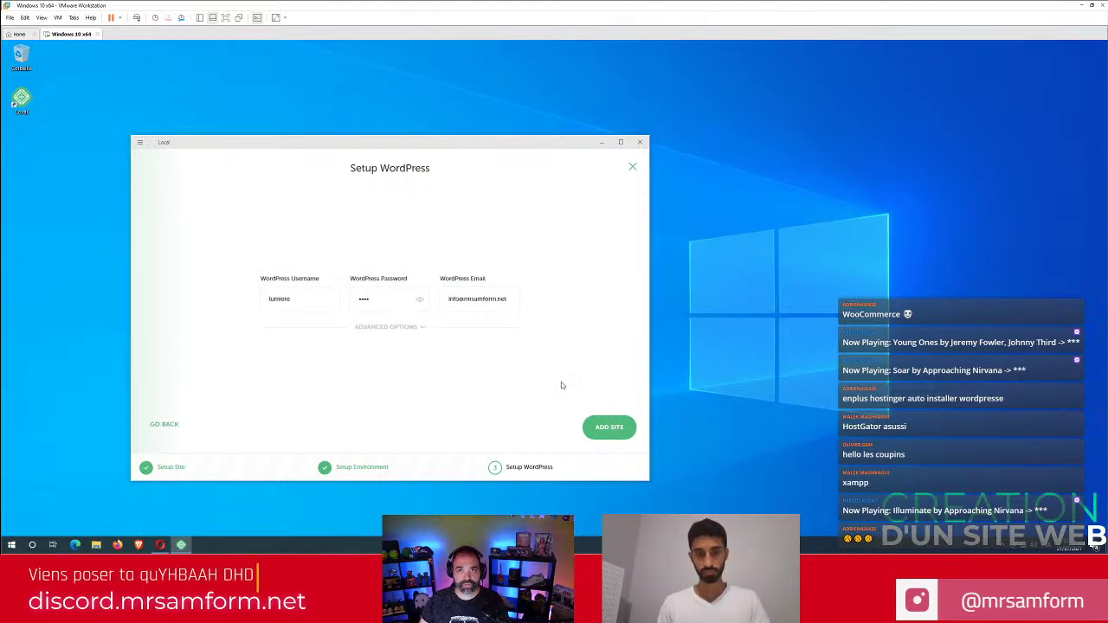
click(609, 427)
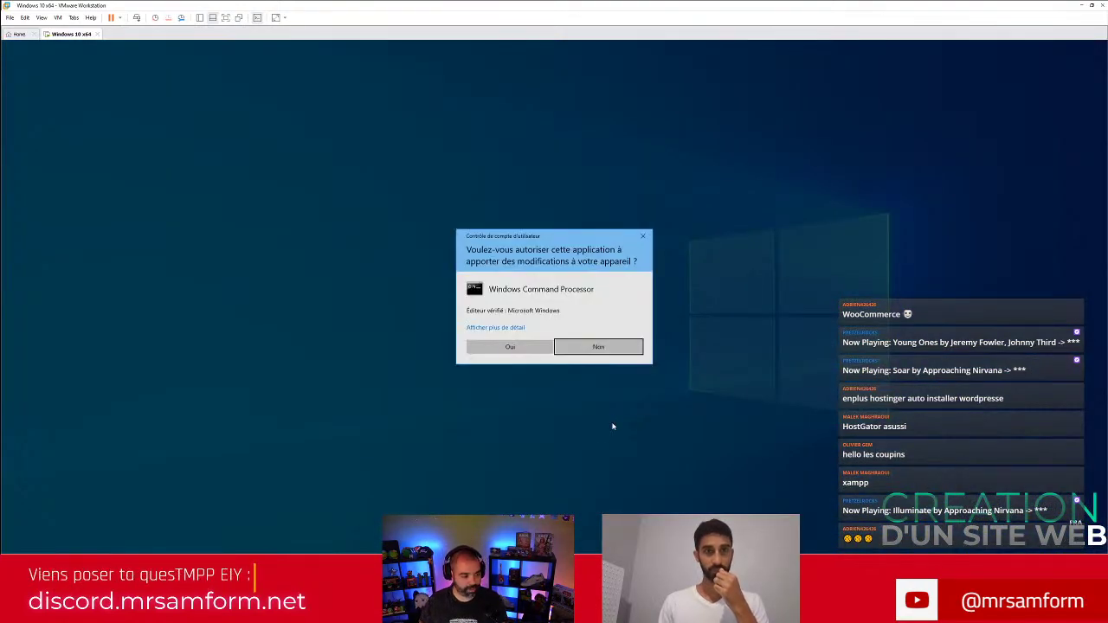
Approve the Windows Command Processor prompt, let WordPress install, then open the Alexis admin login.
click(510, 346)
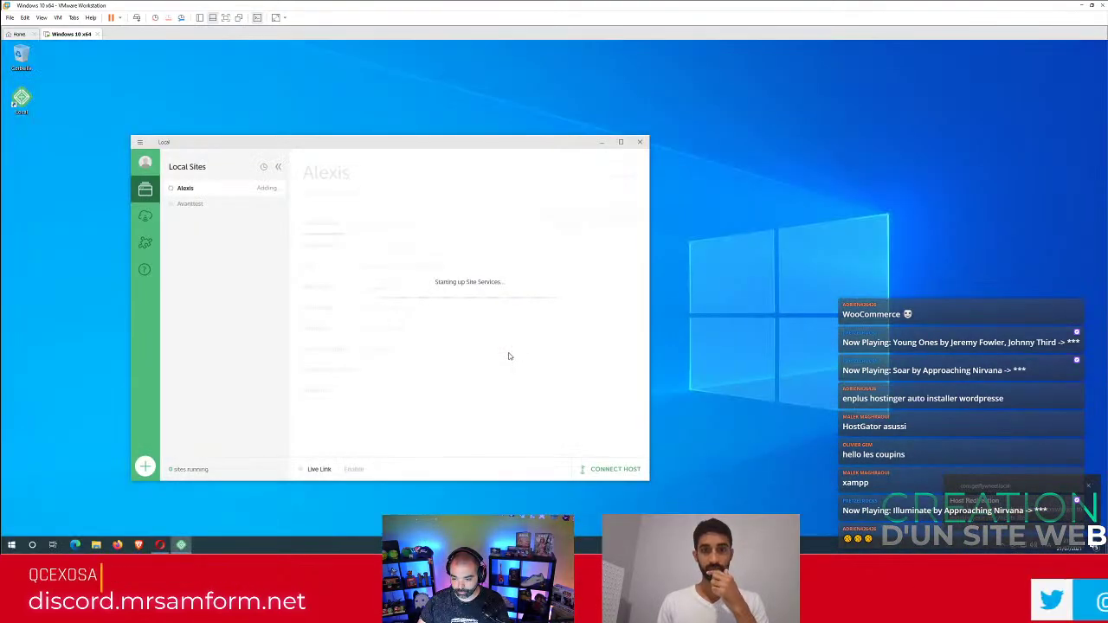
drag(424, 145, 392, 136)
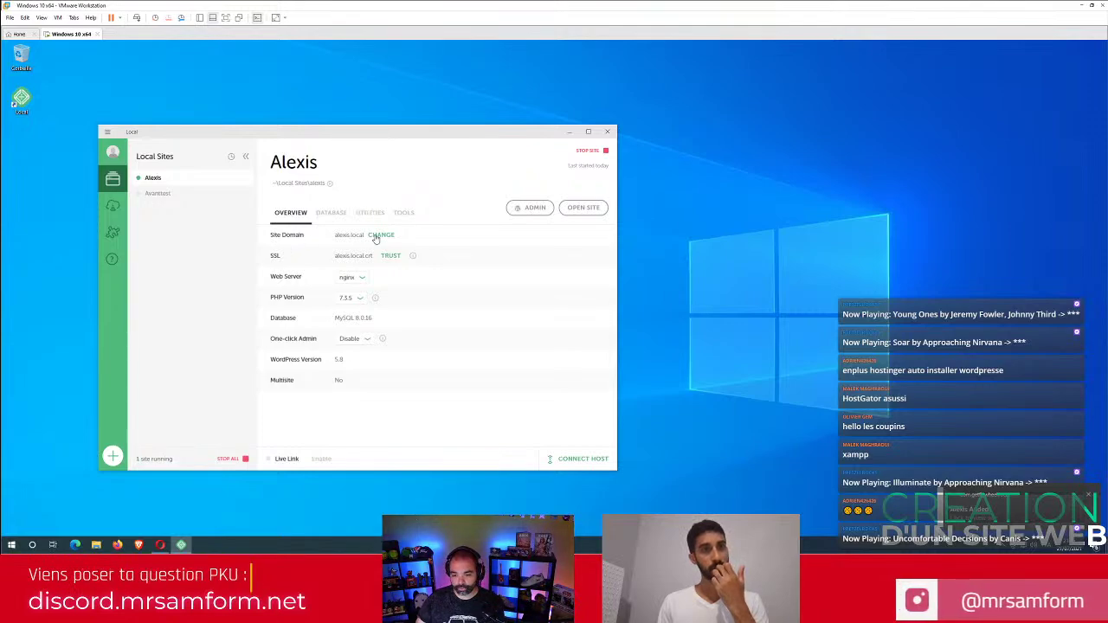
drag(365, 136, 322, 119)
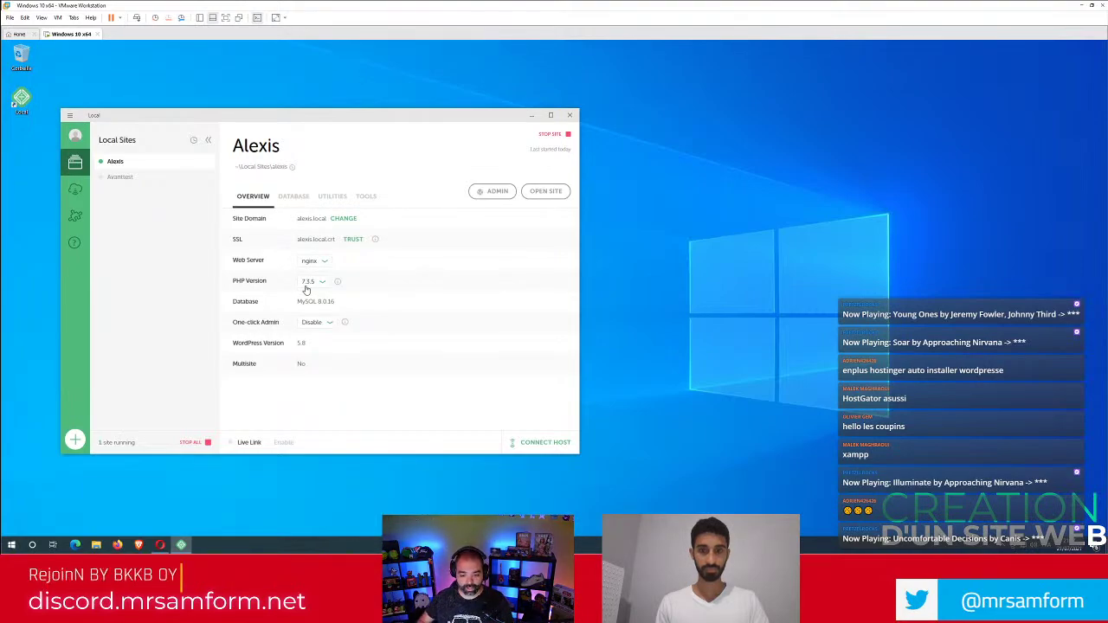
click(497, 191)
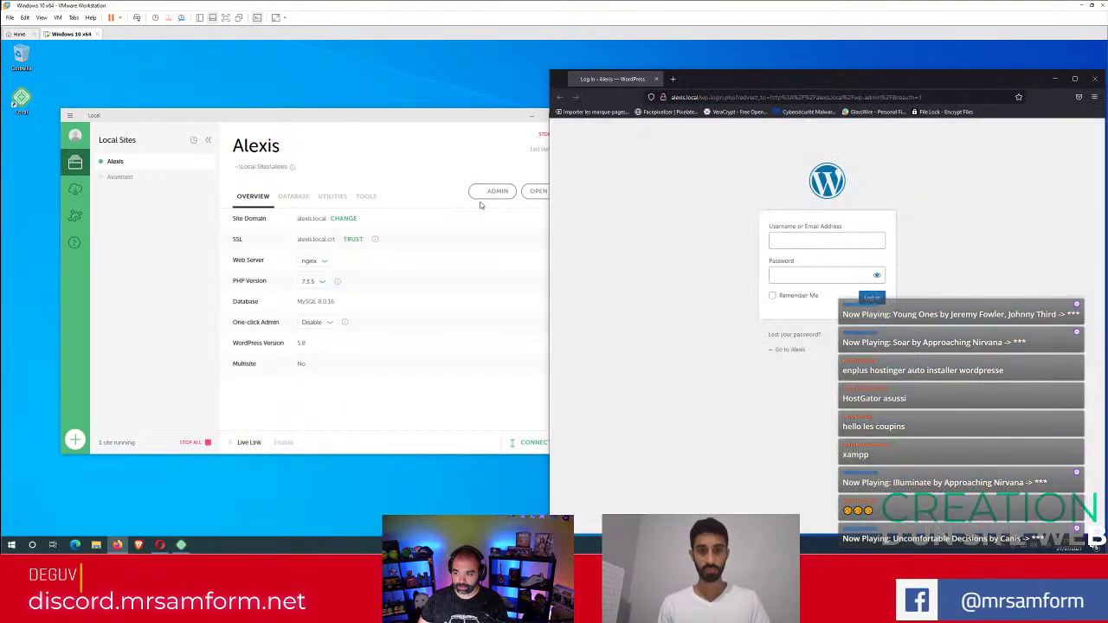
Open the Alexis front page in a new Firefox tab and dock Firefox on the right half.
click(414, 197)
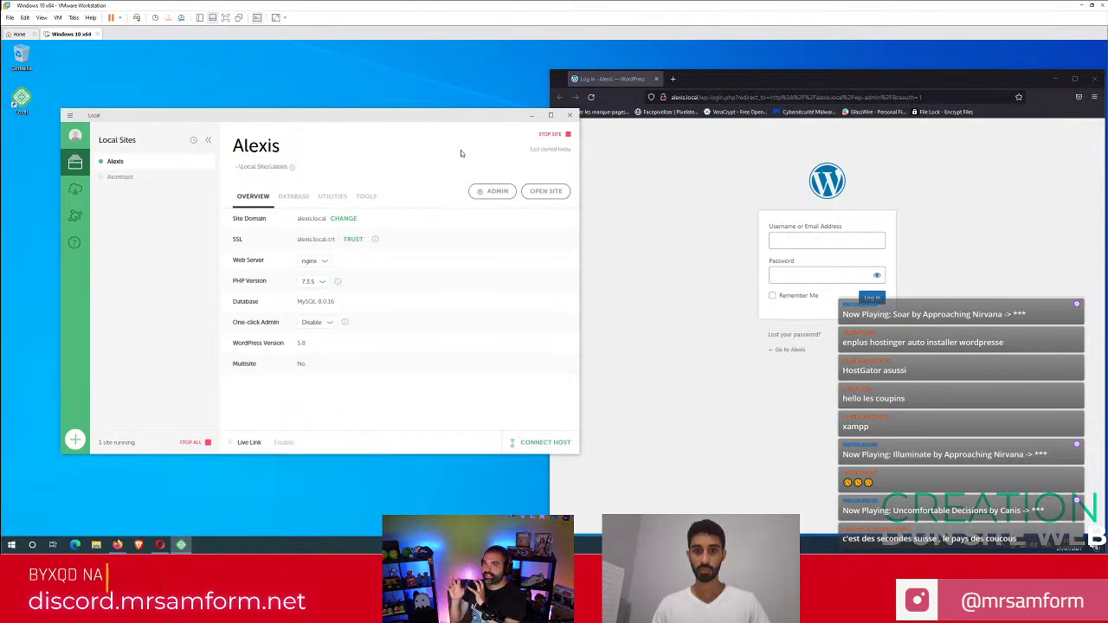
click(544, 192)
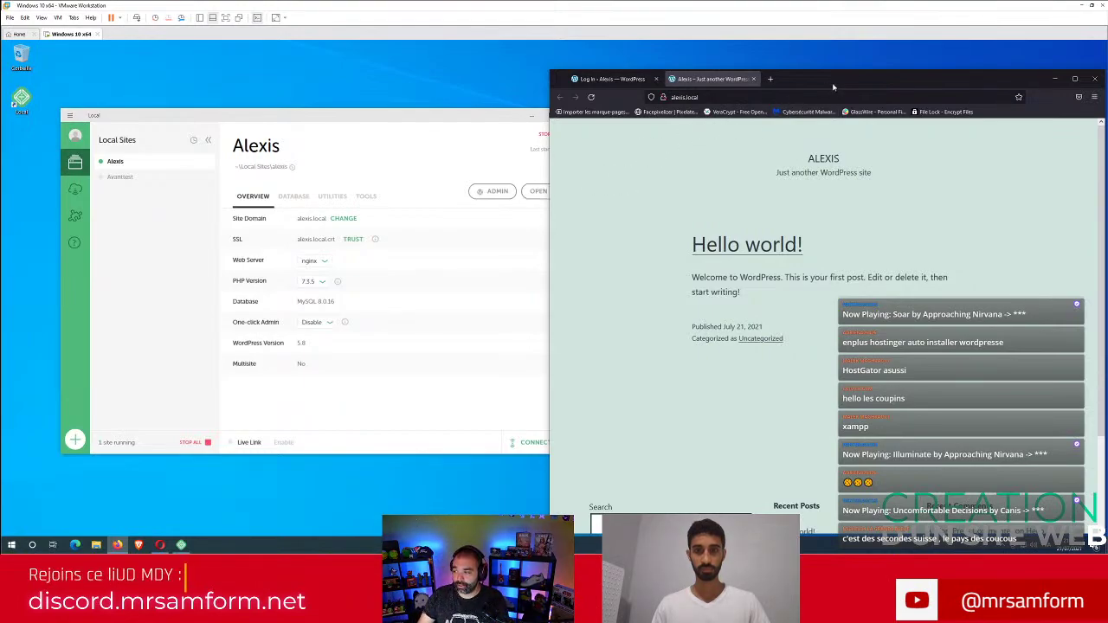
drag(847, 74, 406, 47)
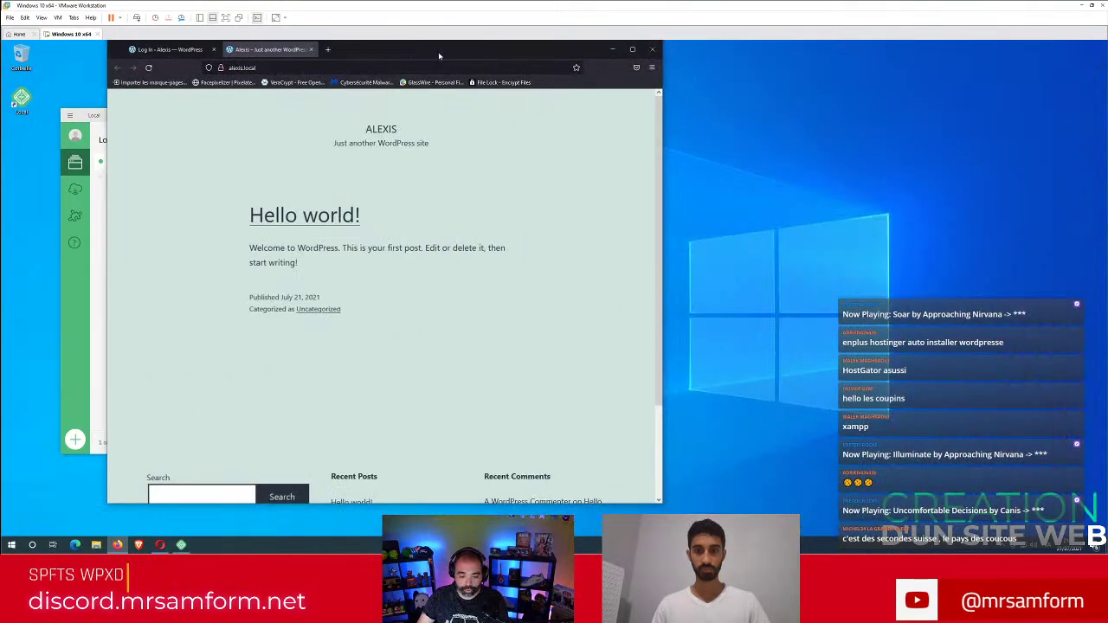
scroll(393, 266, down, 3)
scroll(392, 266, up, 3)
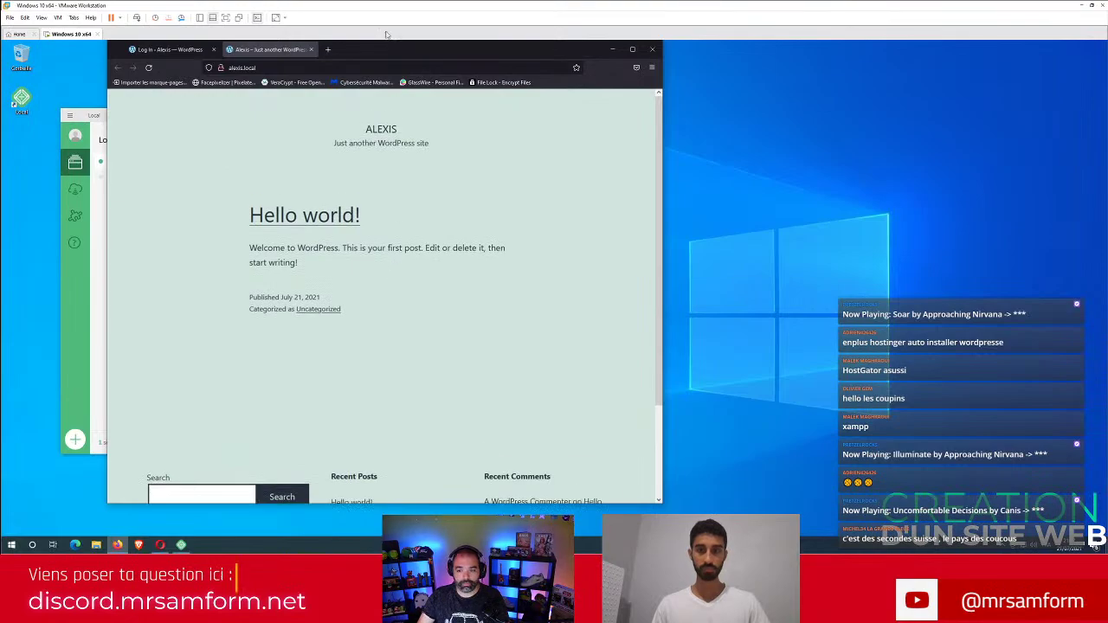
drag(401, 47, 738, 59)
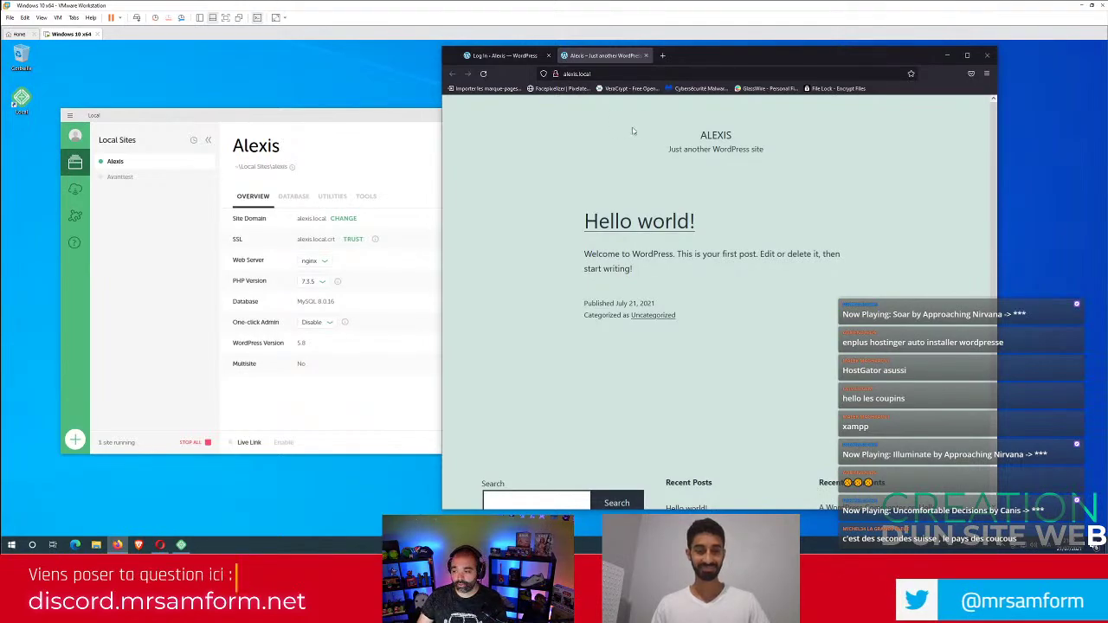
Log in to the Alexis WordPress admin with the site's username and password.
click(501, 57)
click(720, 213)
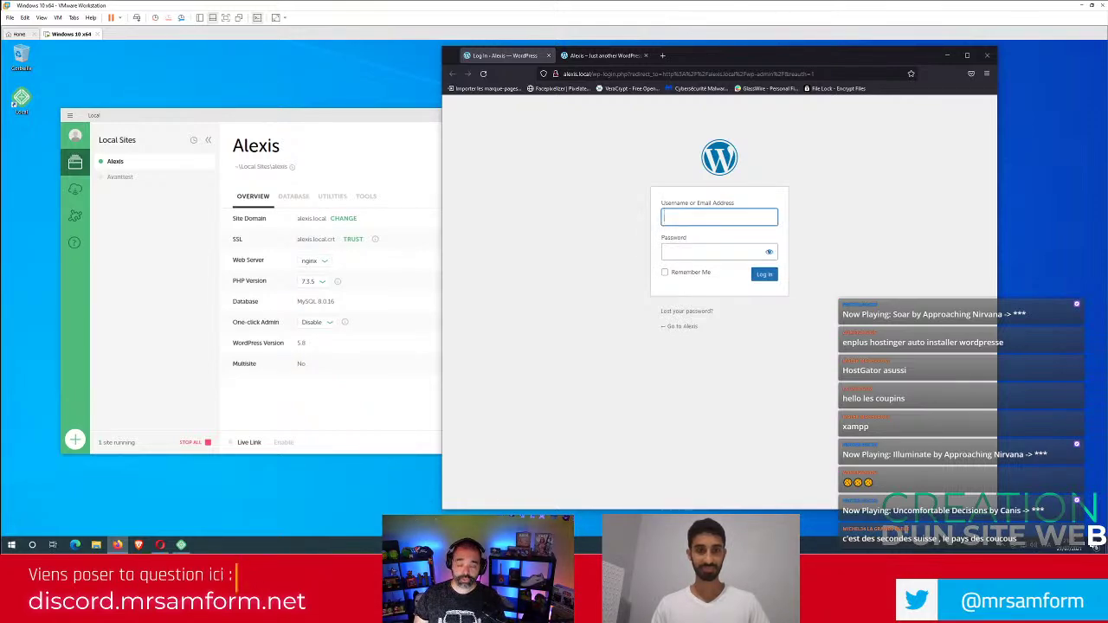
text(lumiere)
key(Tab)
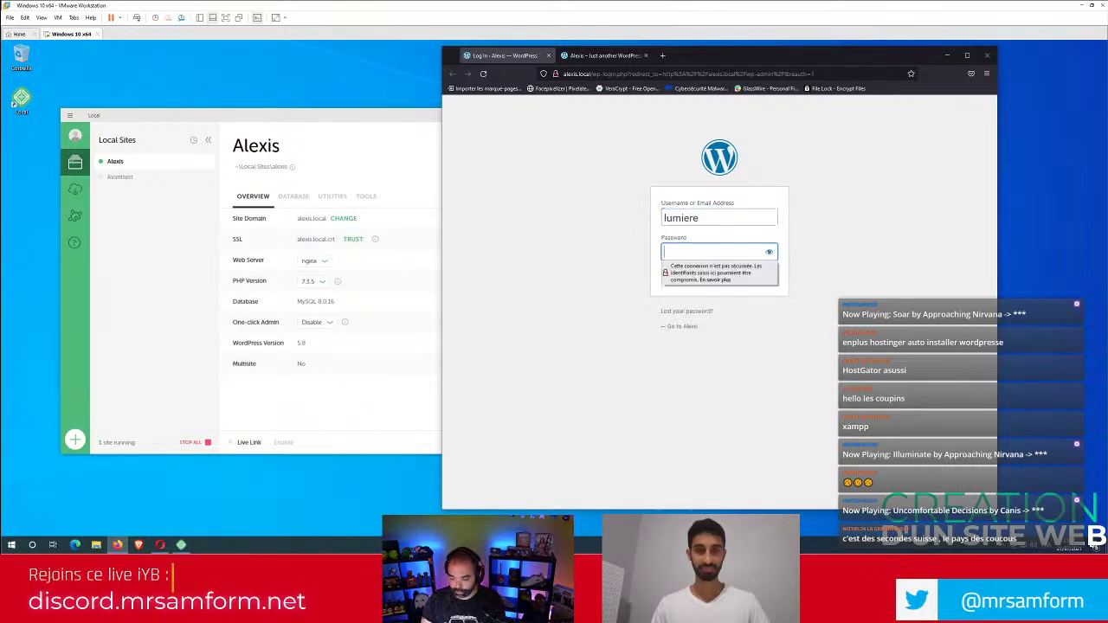
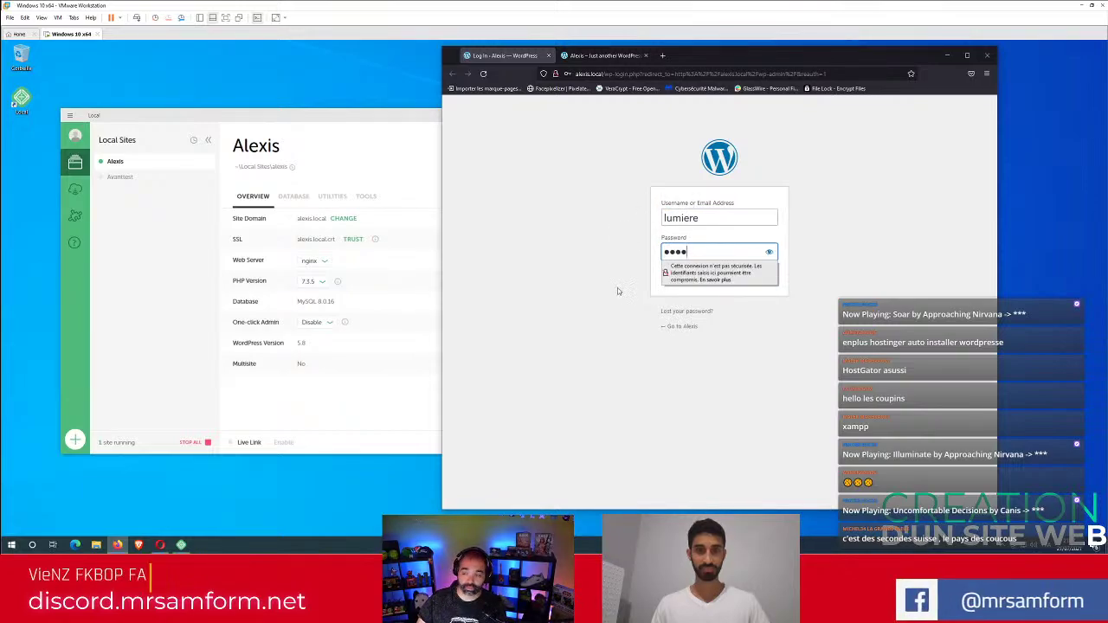
click(618, 317)
key(Return)
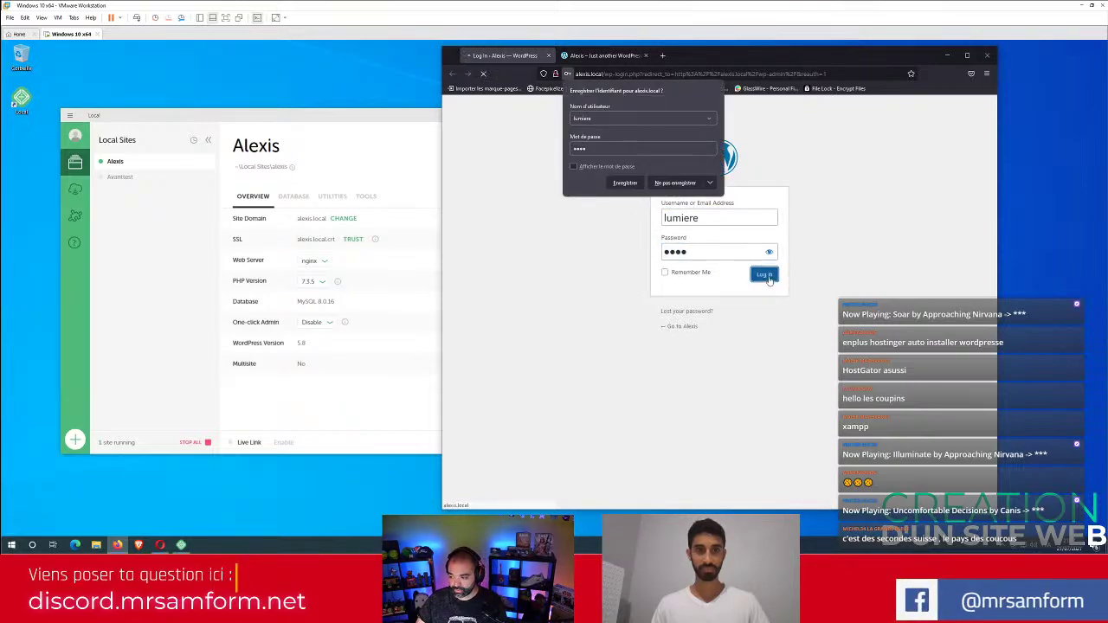
Decline Firefox's offer to save the login (Ne pas enregistrer).
click(669, 185)
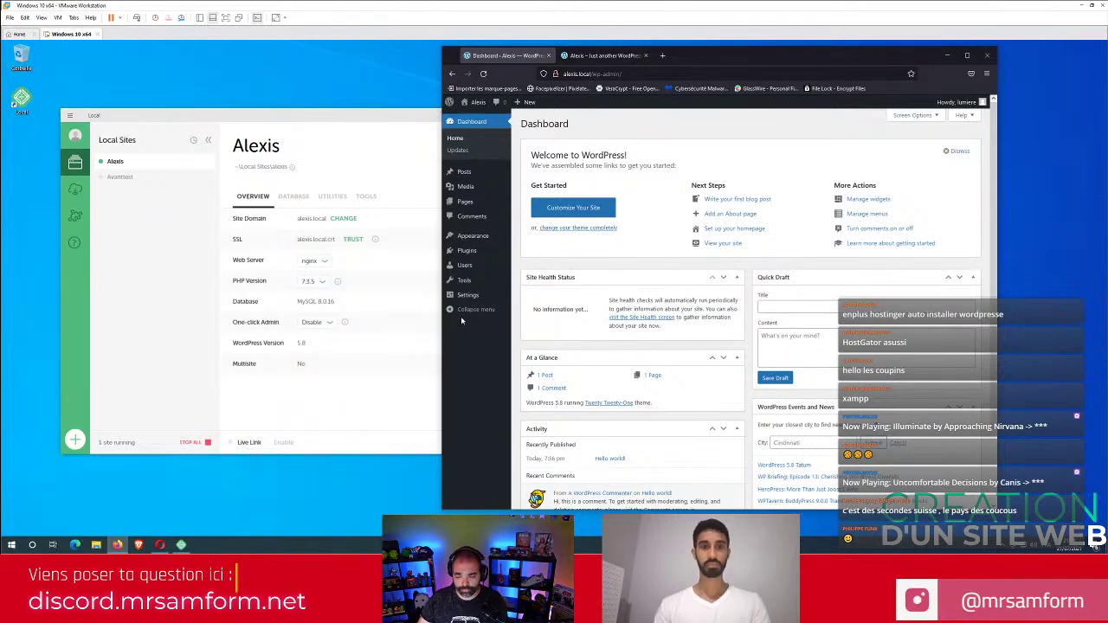
mouse_move(468, 297)
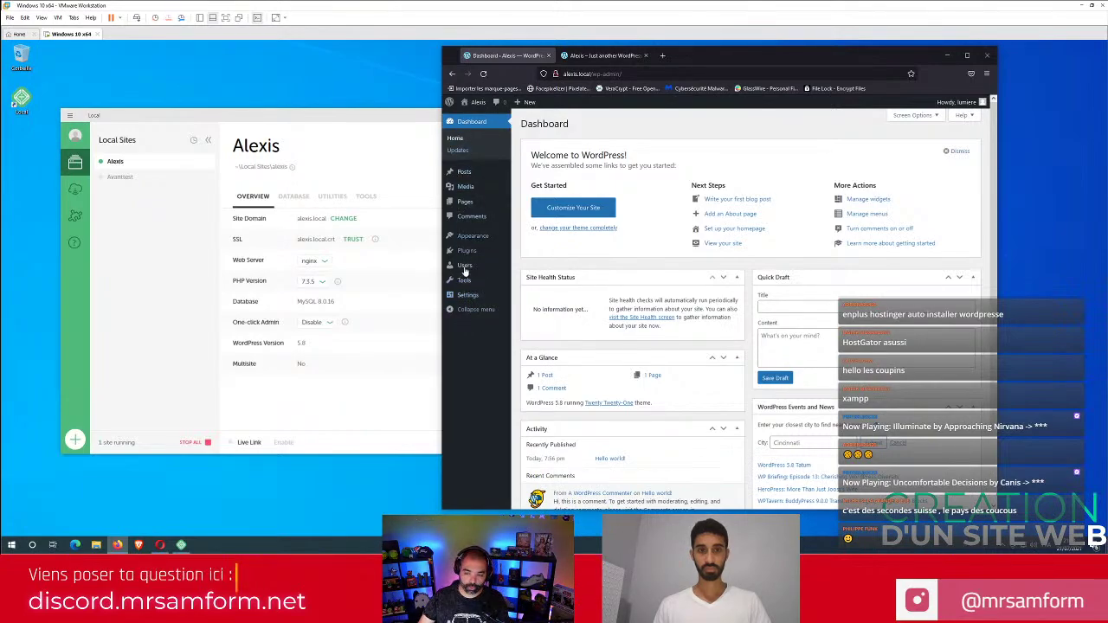
mouse_move(466, 184)
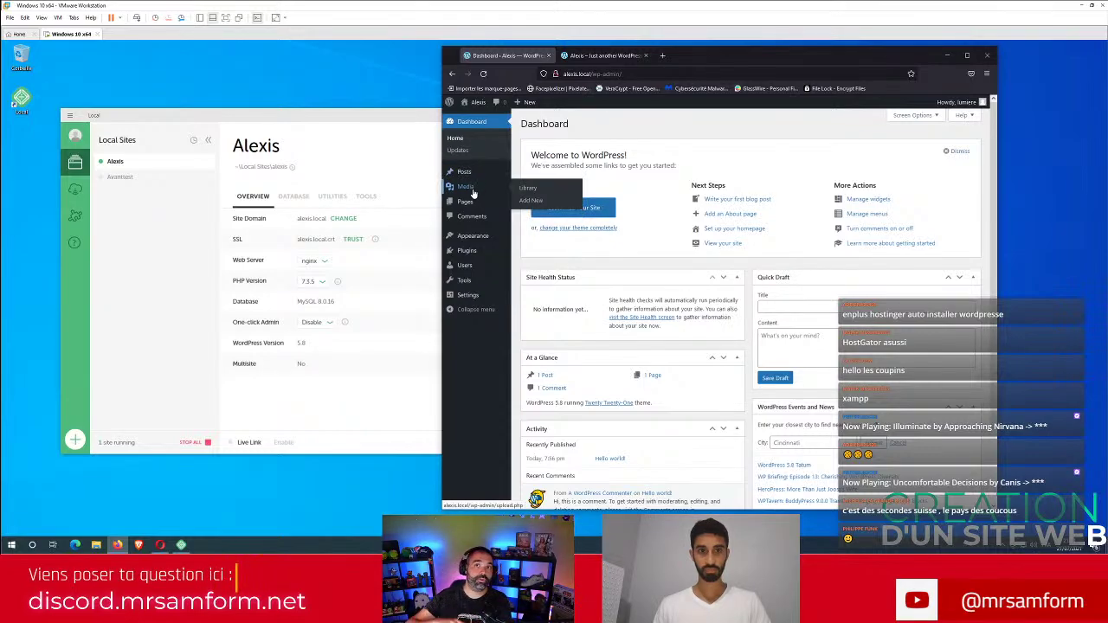
mouse_move(472, 203)
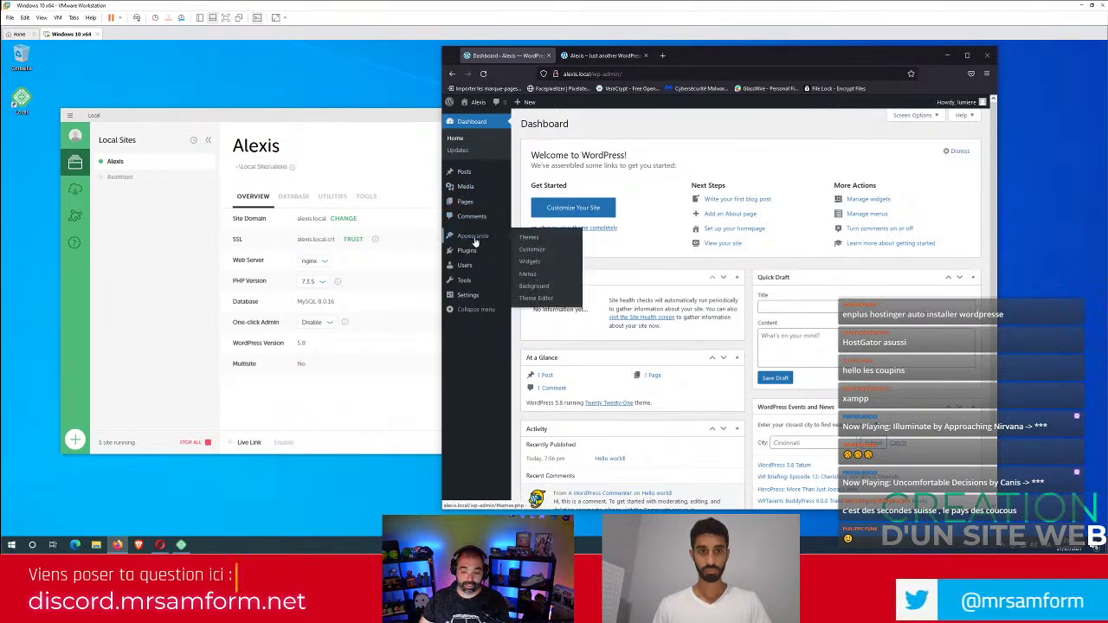
mouse_move(474, 259)
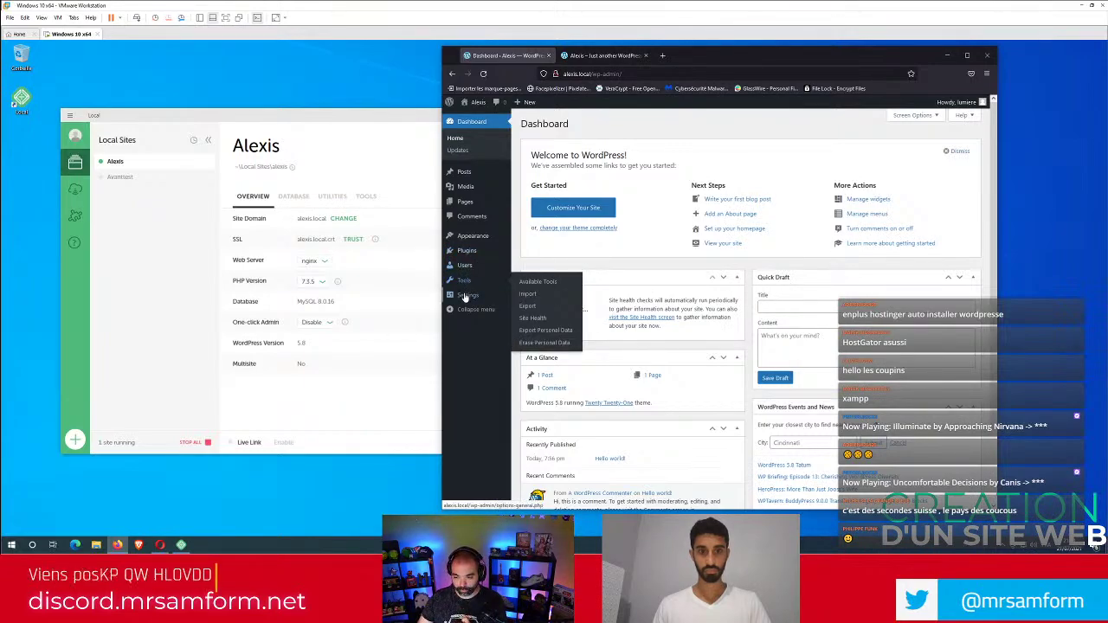
In Settings > General, set Site Language to Français and save the changes.
mouse_move(466, 299)
click(528, 297)
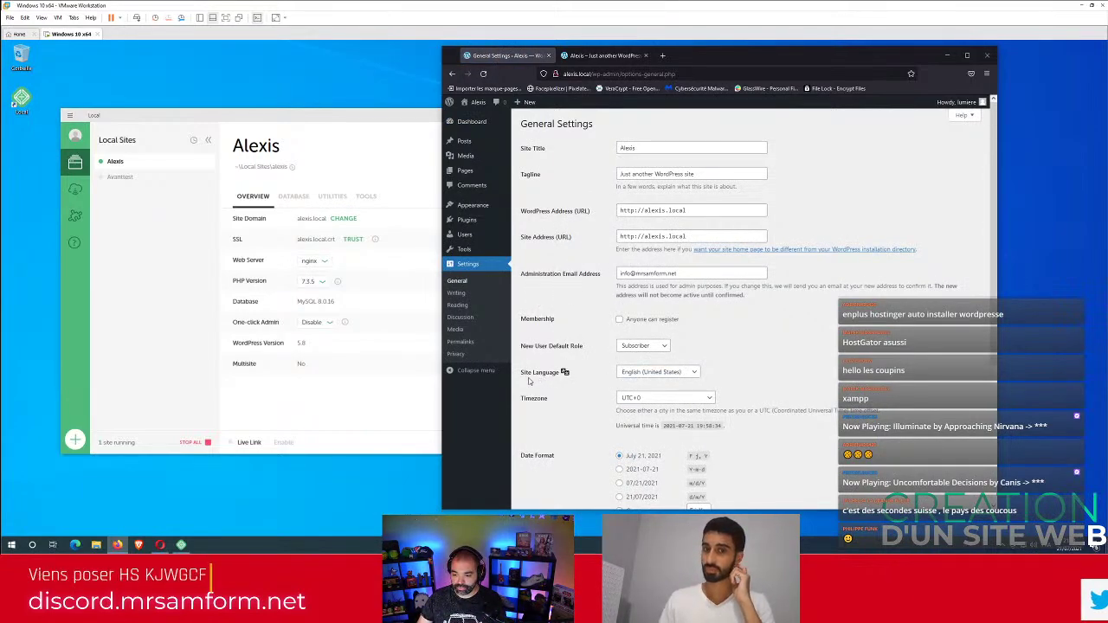
click(658, 372)
scroll(658, 267, up, 5)
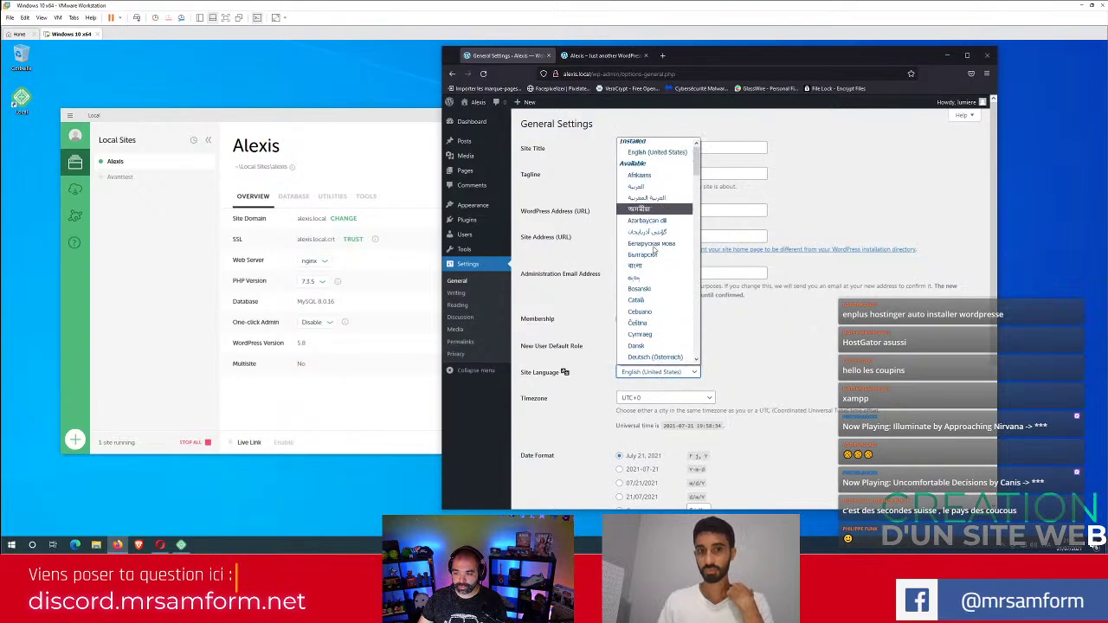
scroll(658, 266, down, 5)
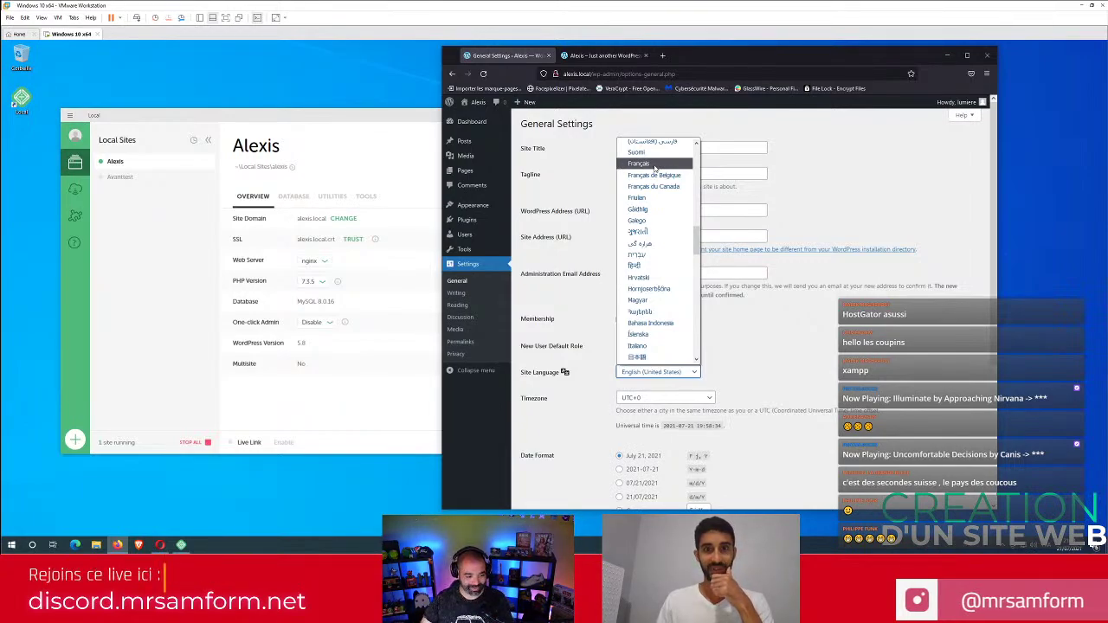
click(656, 164)
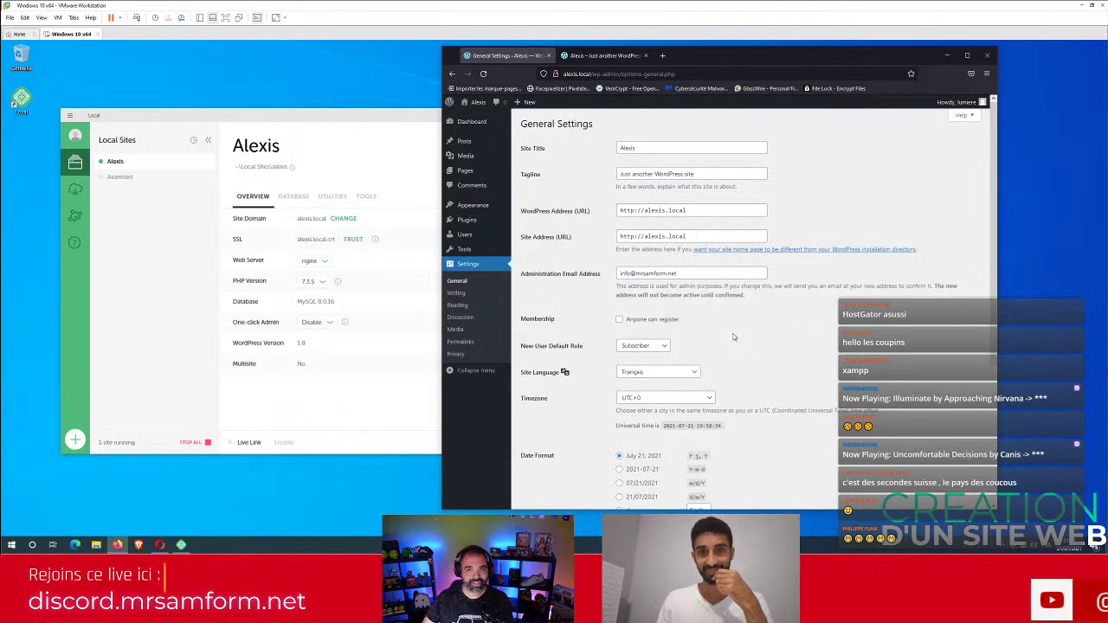
scroll(693, 351, down, 5)
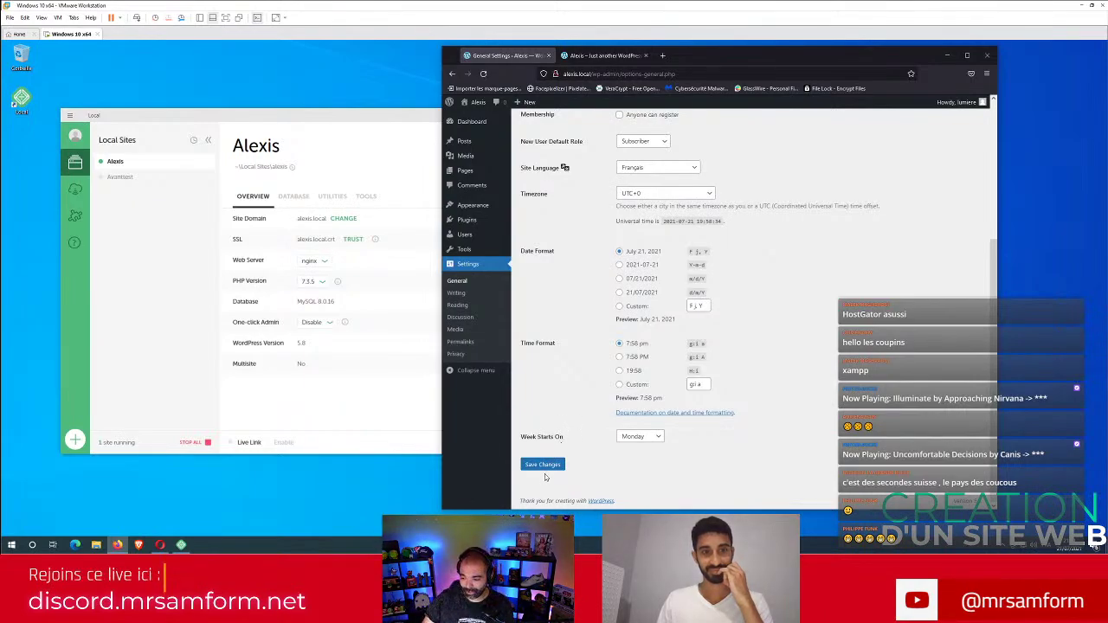
click(544, 465)
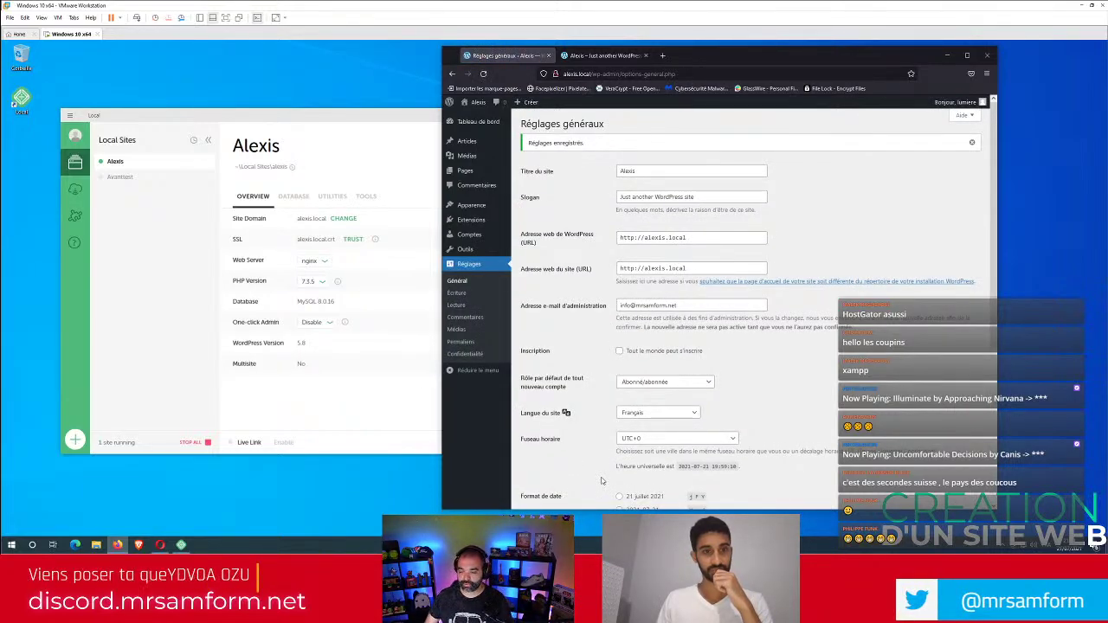
Switch between the settings and front-page tabs to confirm French text like 'juillet 21, 2021'.
click(600, 55)
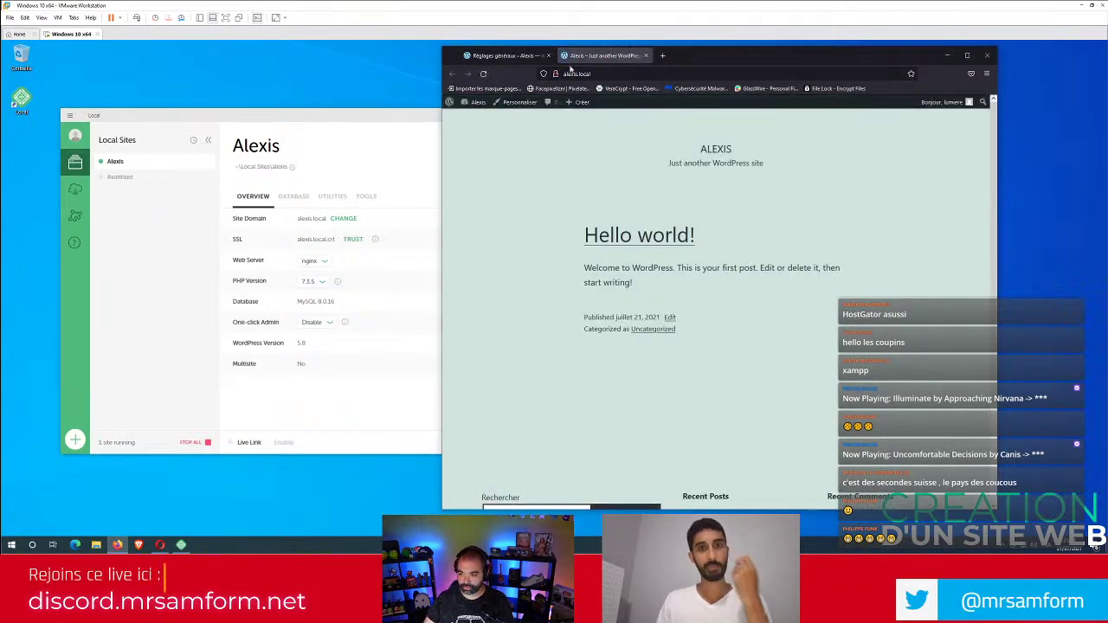
click(507, 55)
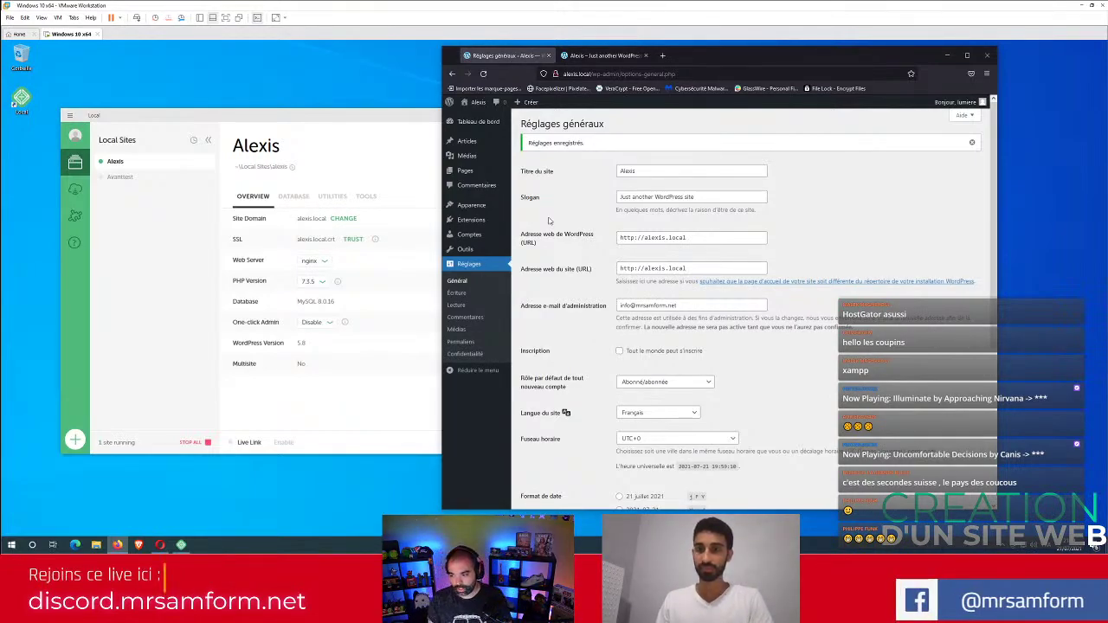
click(640, 171)
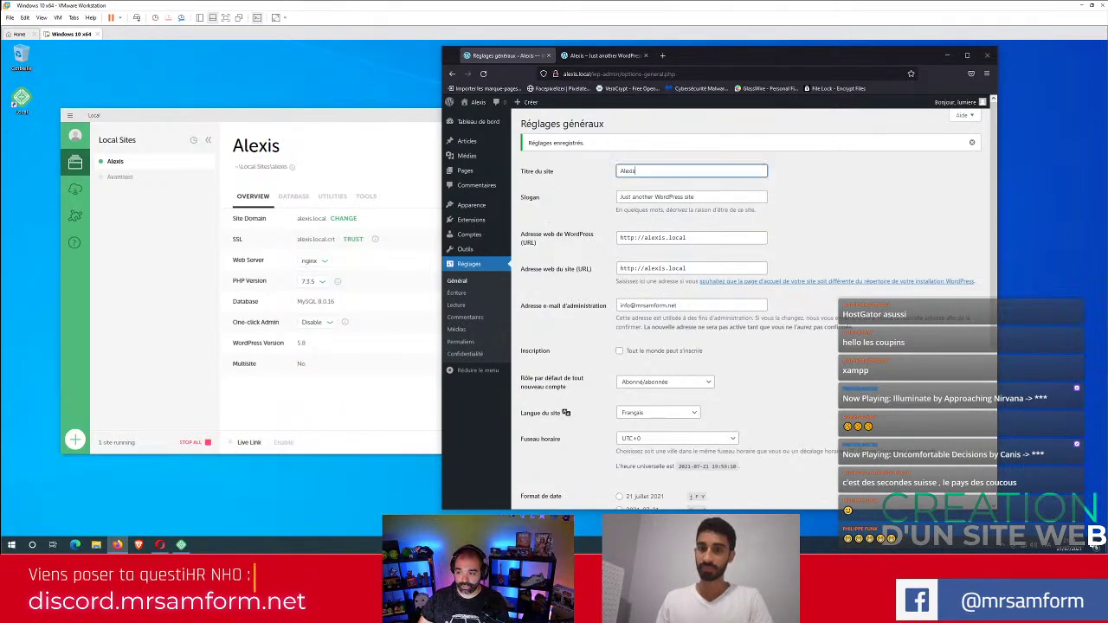
click(602, 55)
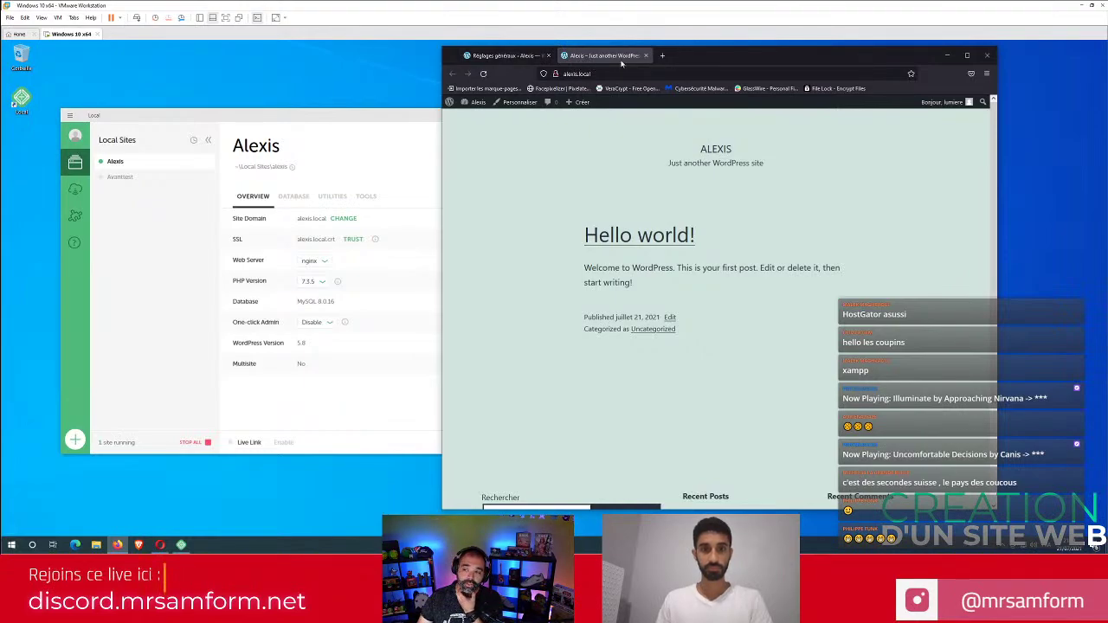
Replace the Slogan with 'Le meilleur des formateur Wordpress' and save the general settings.
click(502, 57)
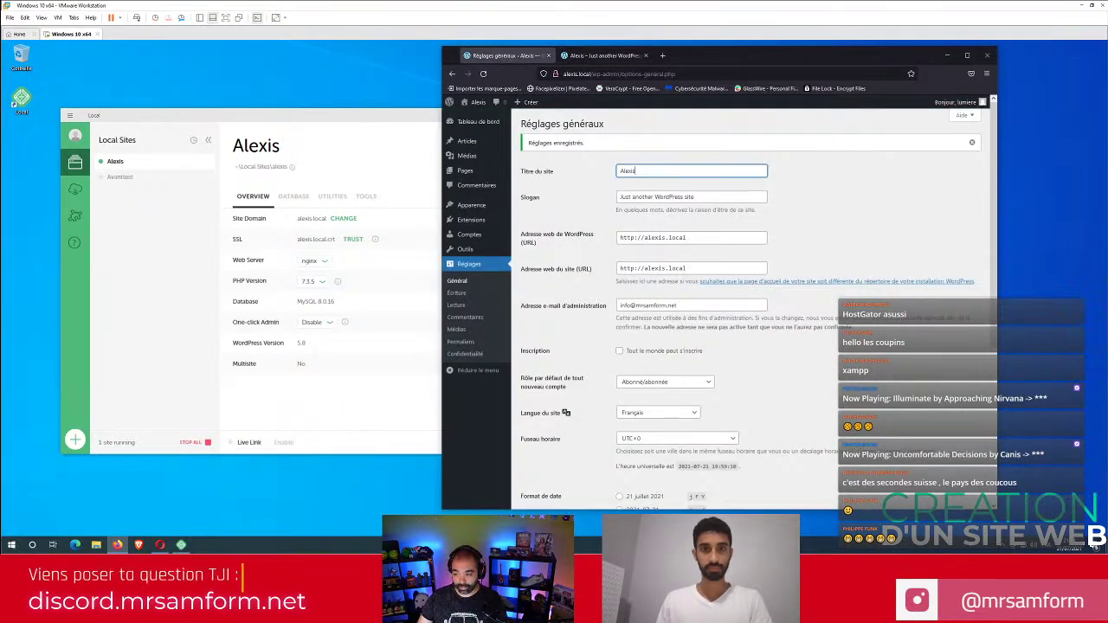
click(685, 197)
key(ctrl+a)
key(BackSpace)
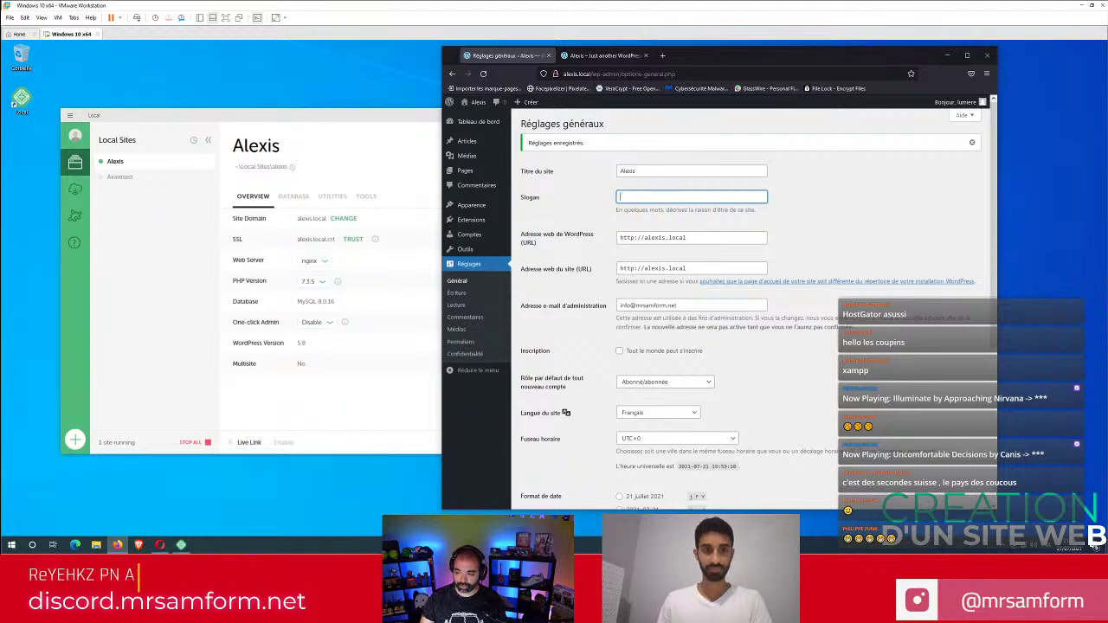
text(Le)
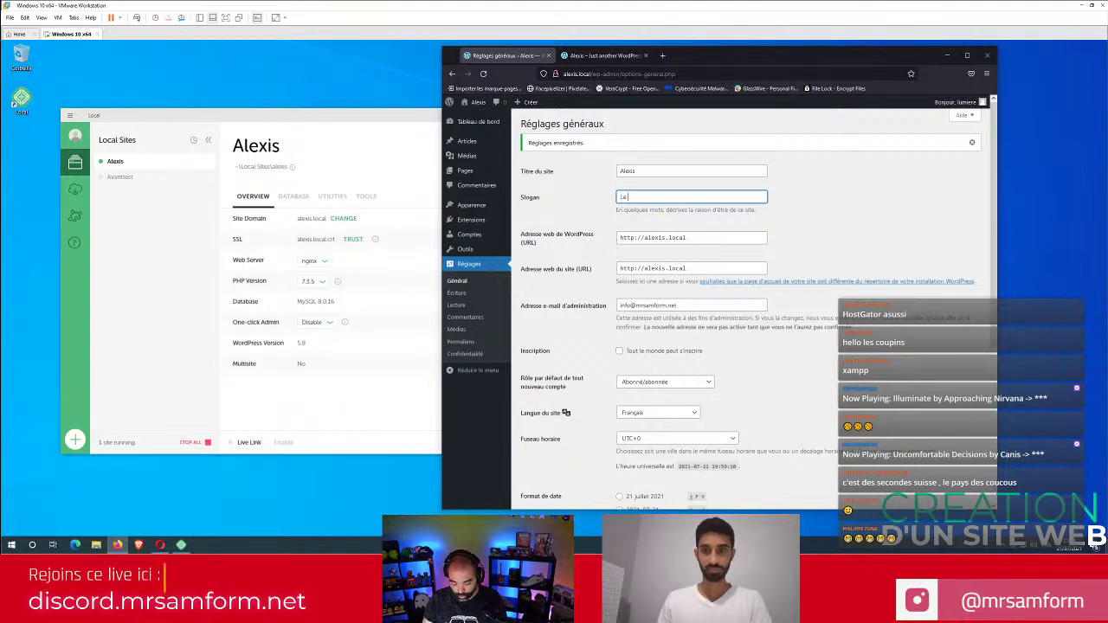
text( meilleur des format)
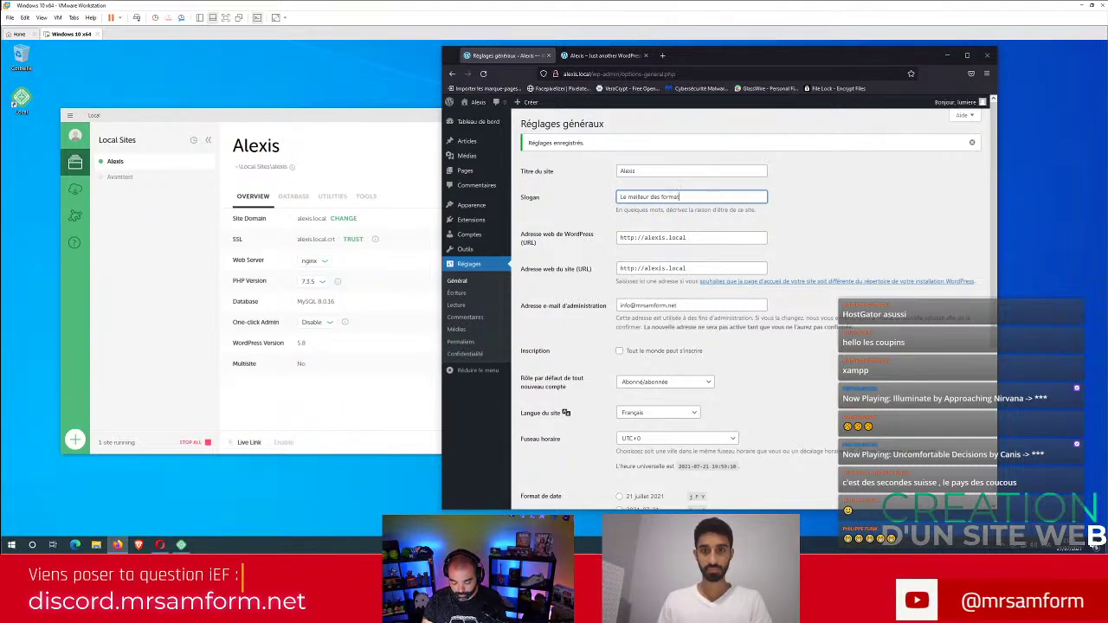
text(eur Wordpress)
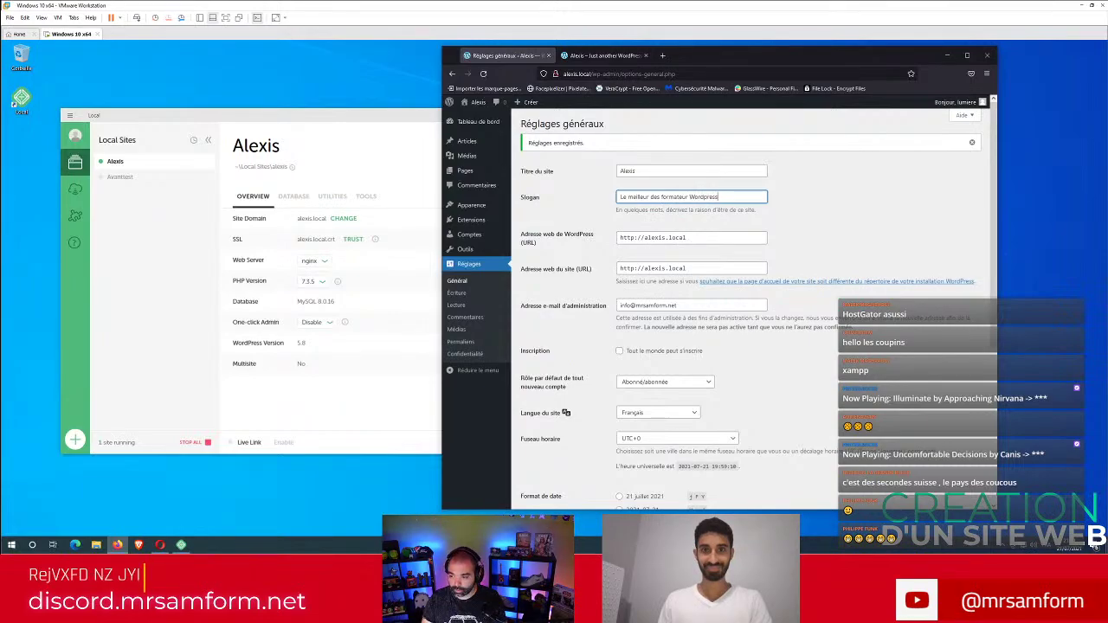
scroll(591, 355, down, 1)
scroll(592, 355, down, 5)
click(558, 464)
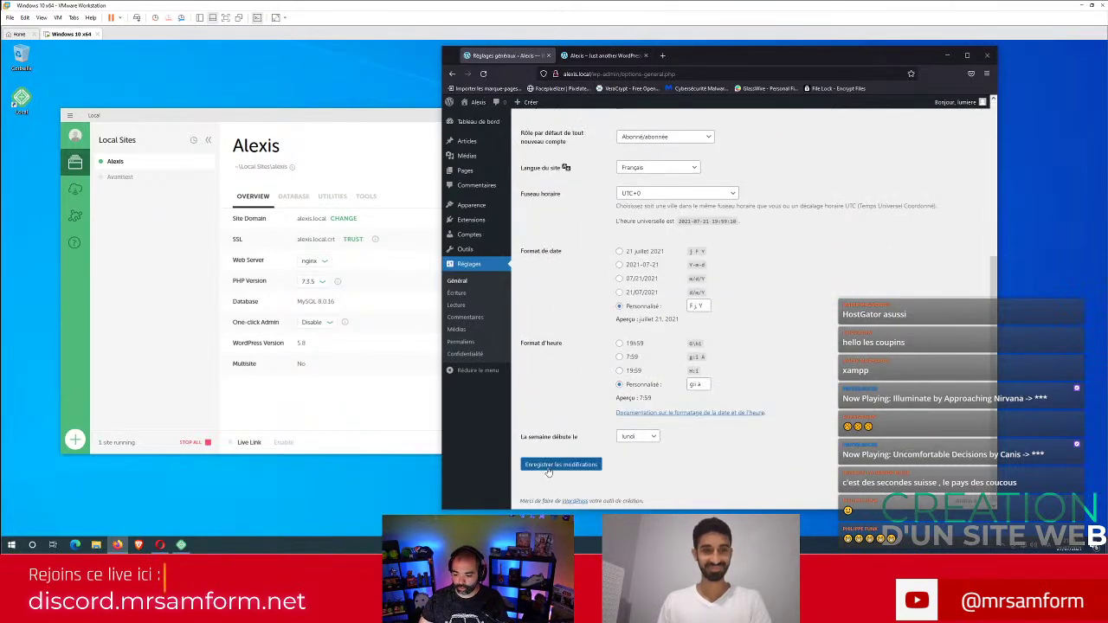
Reload the site homepage to confirm the new tagline shows under the title.
click(606, 55)
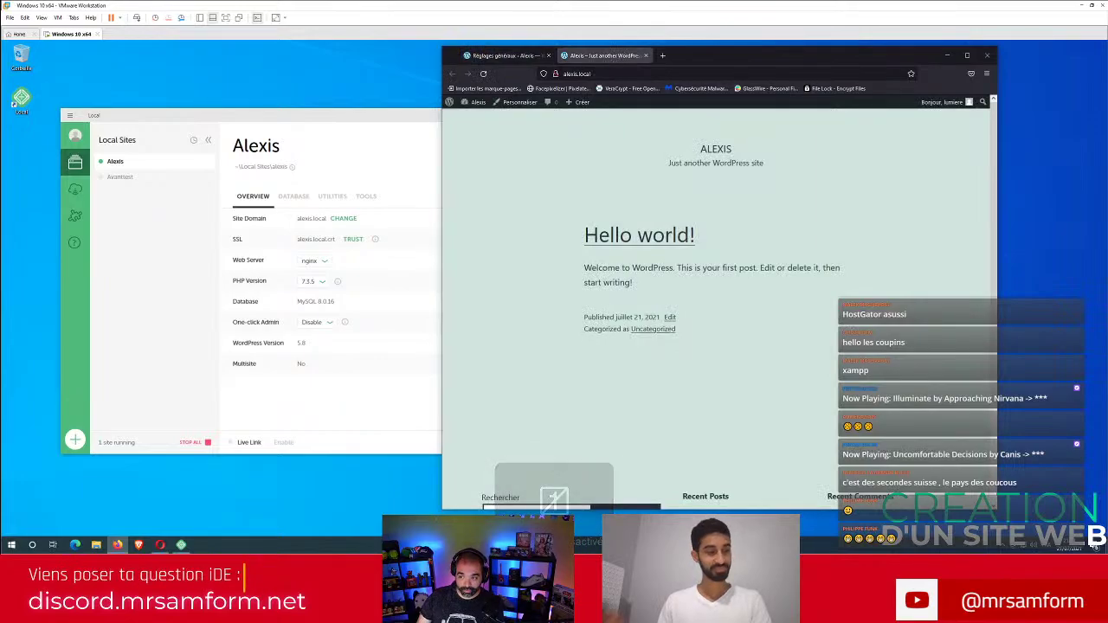
click(577, 73)
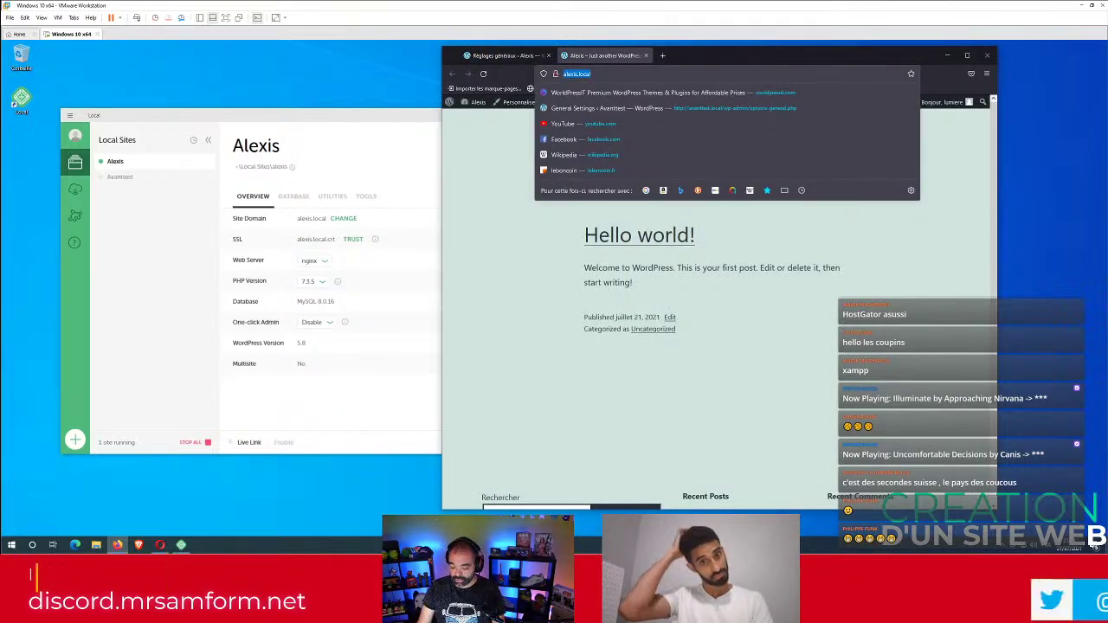
key(Return)
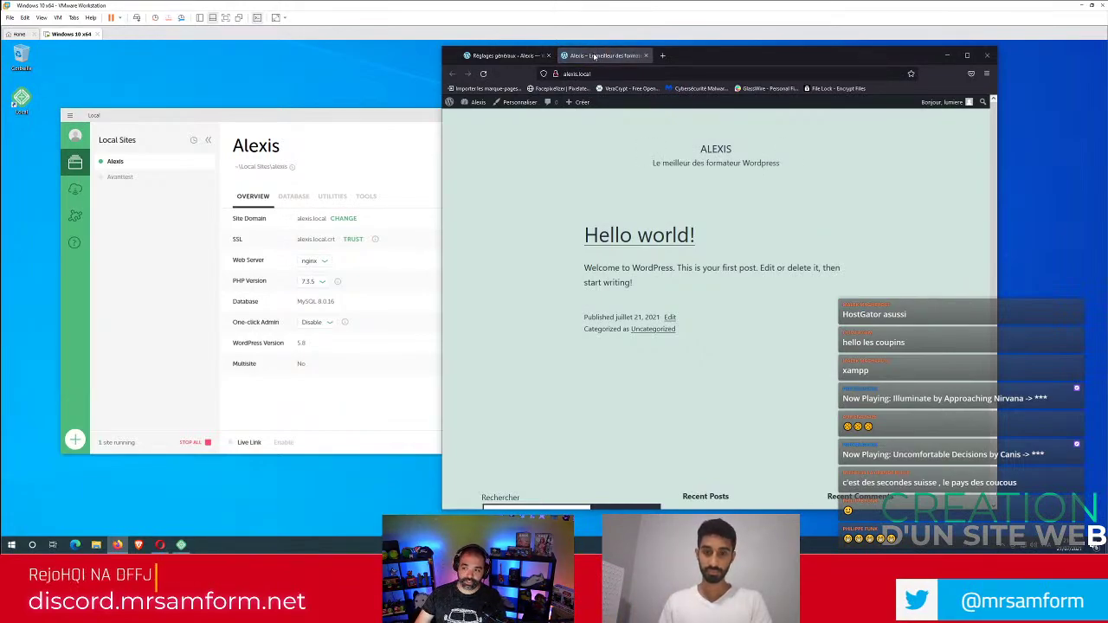
click(509, 56)
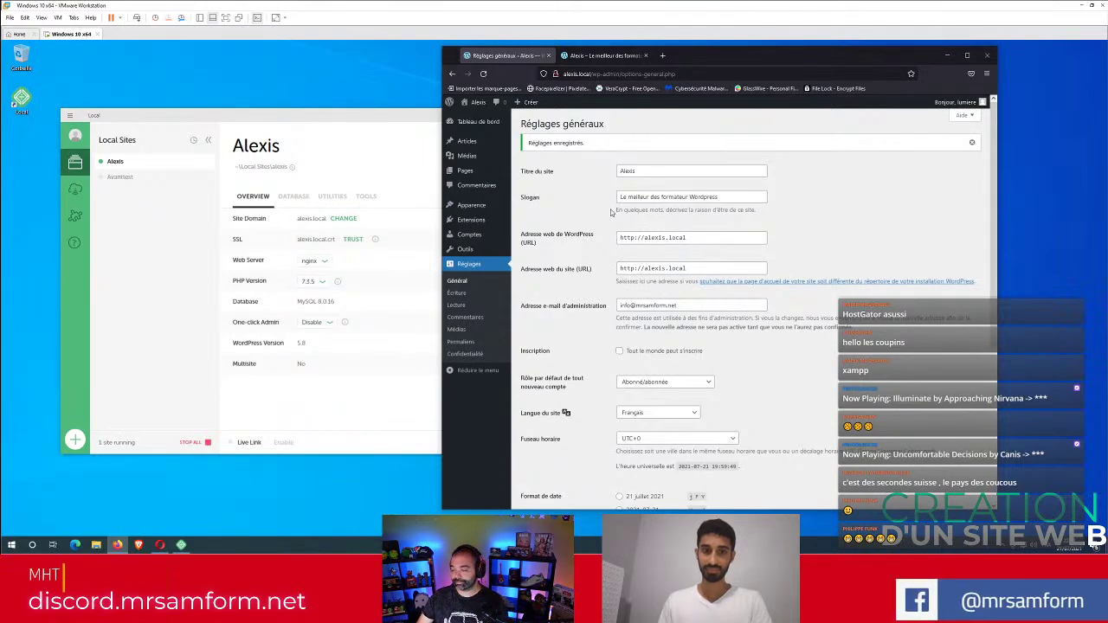
Move and maximise the browser window so General Settings fills the screen.
scroll(593, 304, down, 3)
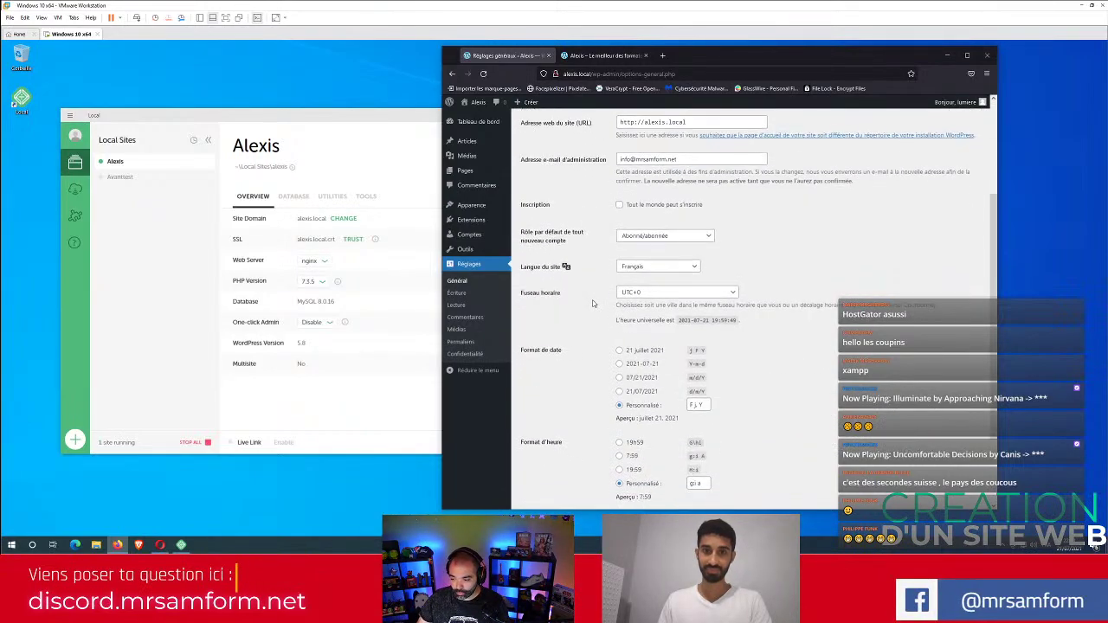
scroll(593, 303, down, 2)
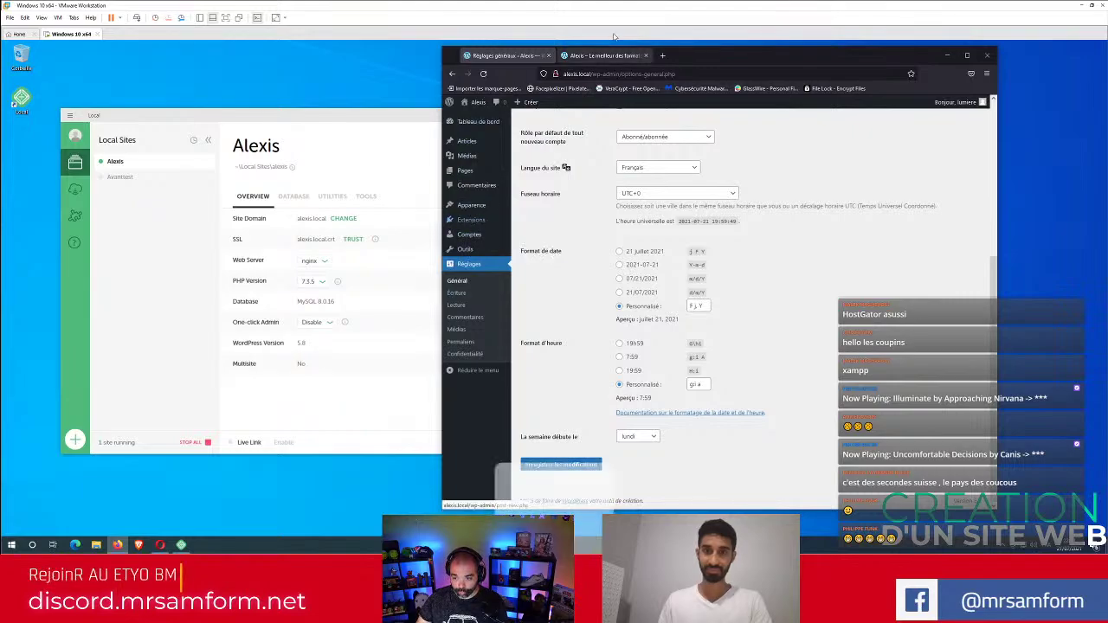
drag(730, 64, 484, 105)
double_click(484, 105)
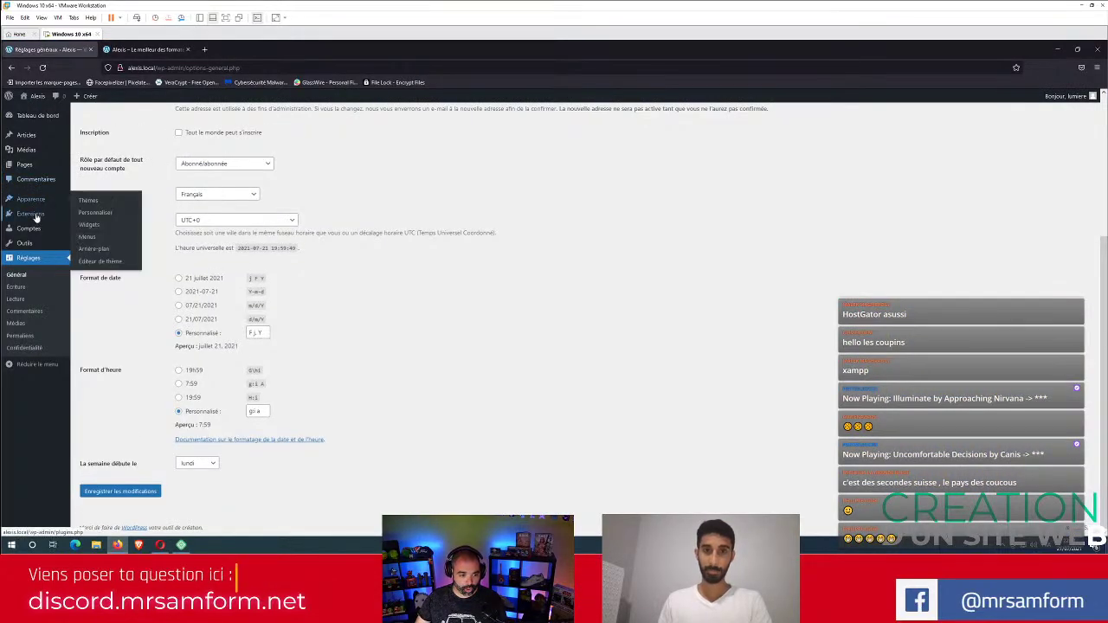
mouse_move(36, 217)
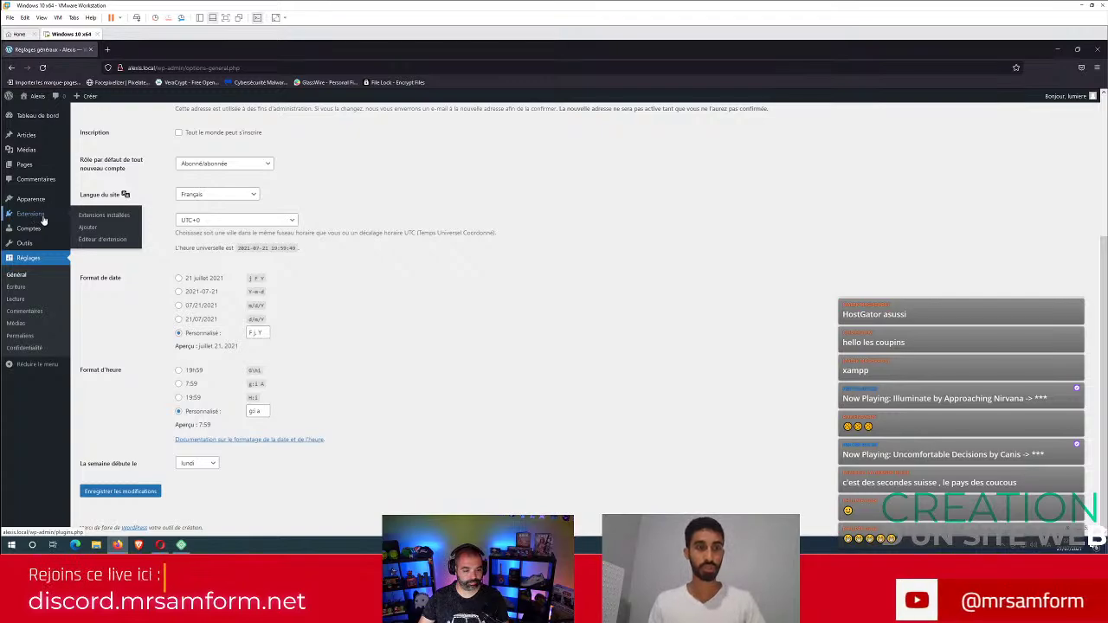
Go to Extensions > Ajouter and put the cursor in the Rechercher des extensions box.
click(90, 216)
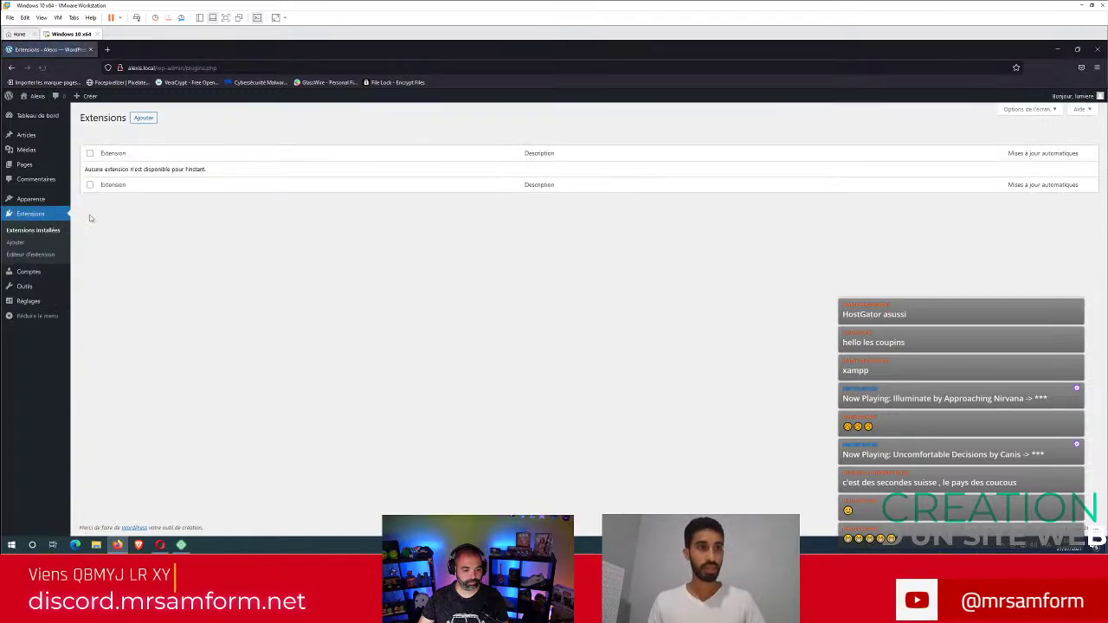
click(144, 119)
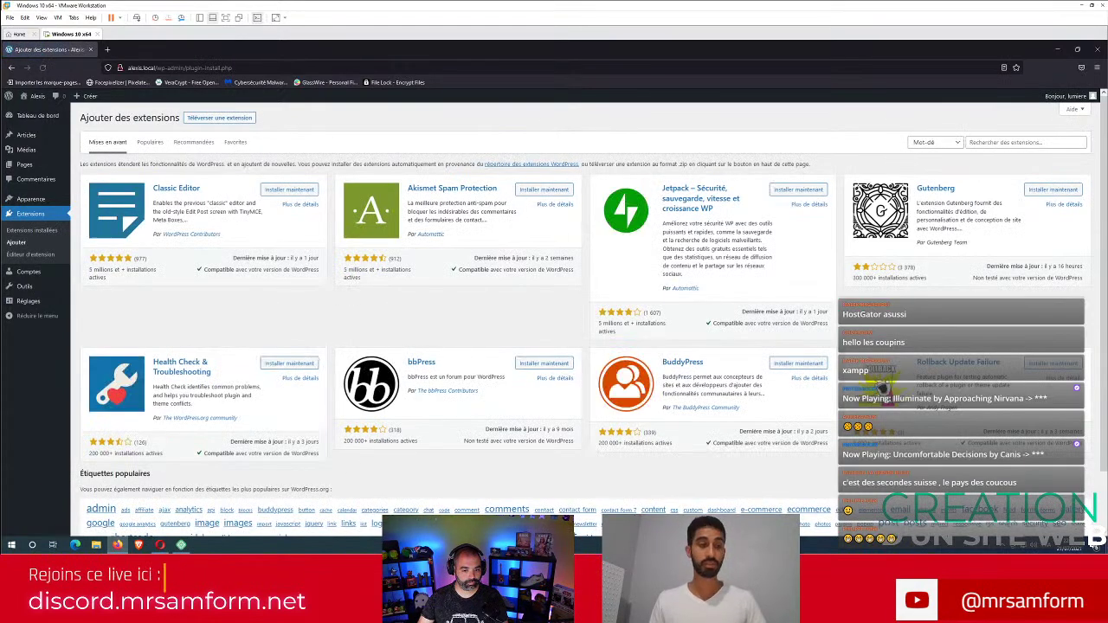
click(987, 143)
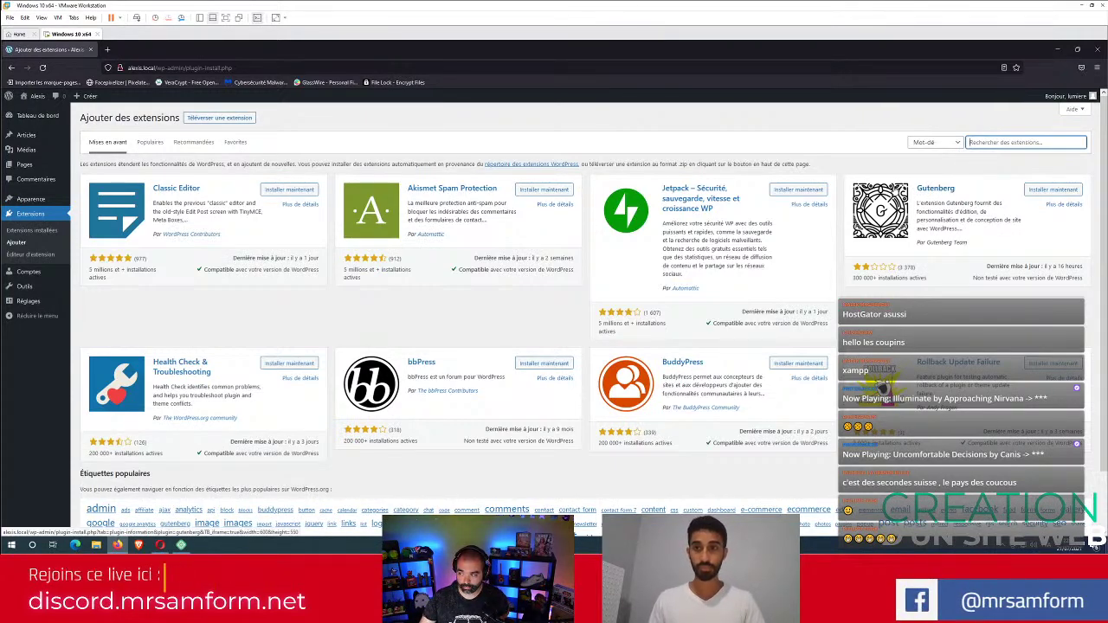
Enter 'kadence' as the plugin search keyword, correcting the typos along the way.
text(k)
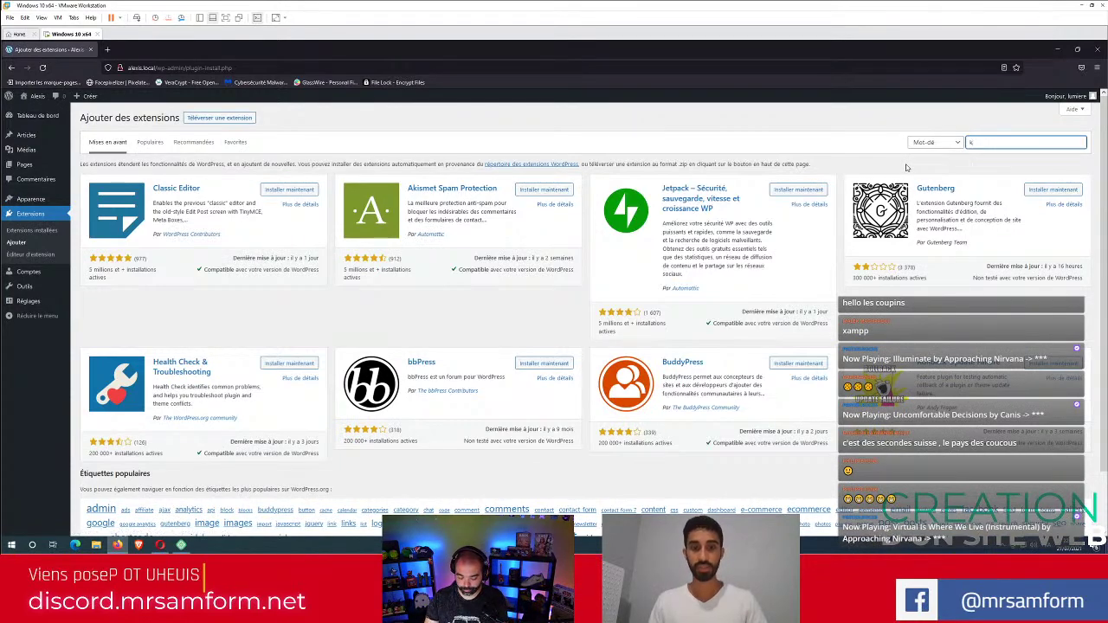
text(ado)
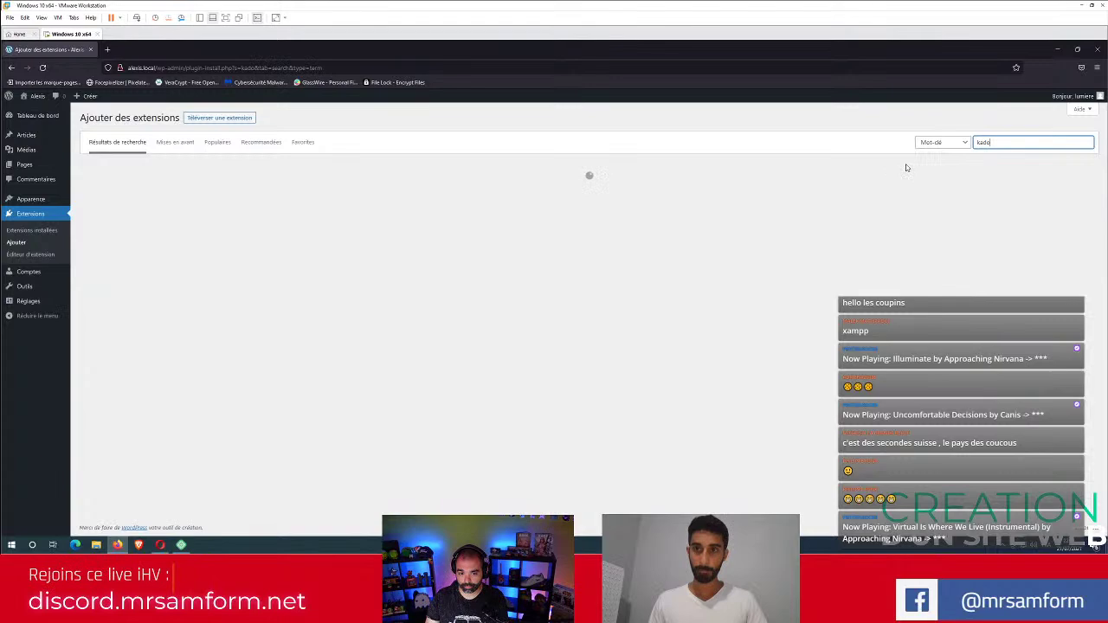
key(BackSpace)
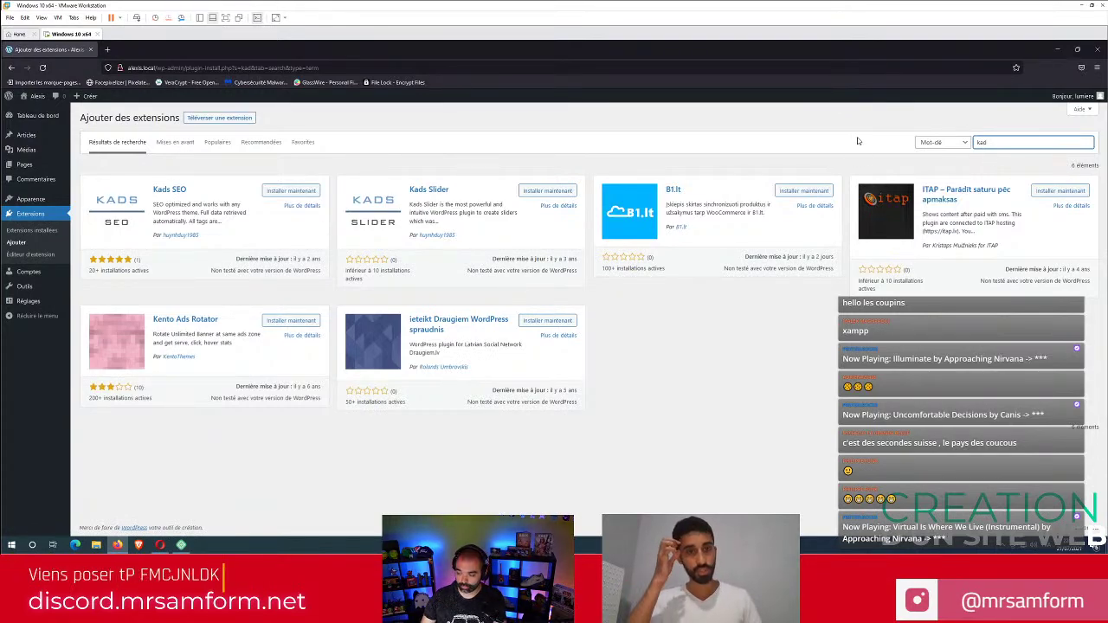
text(e)
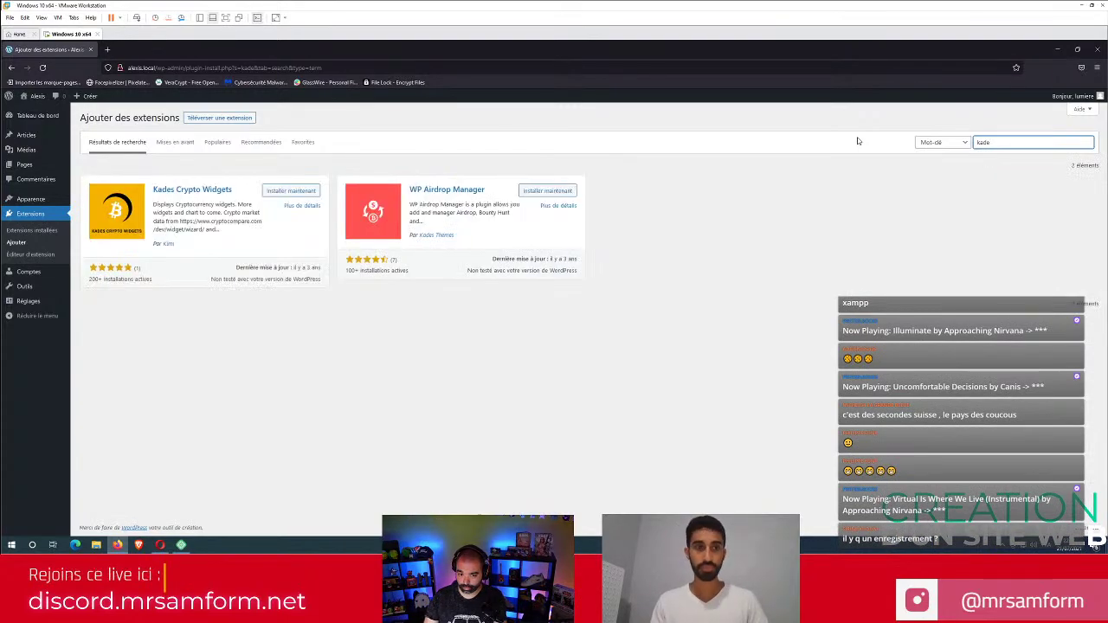
text(ns)
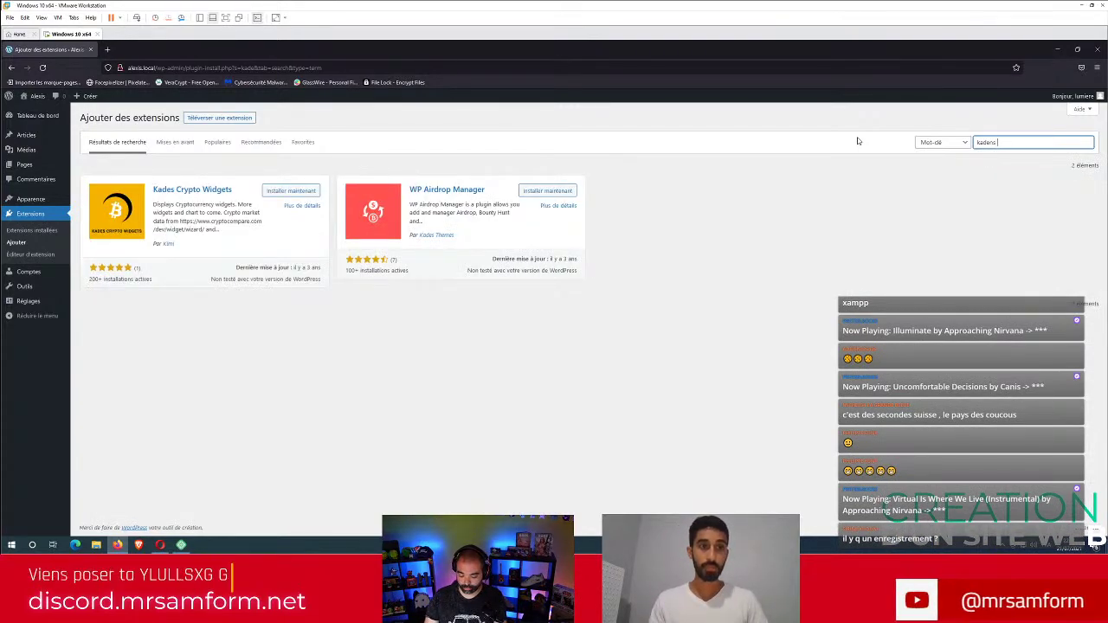
text( blocks)
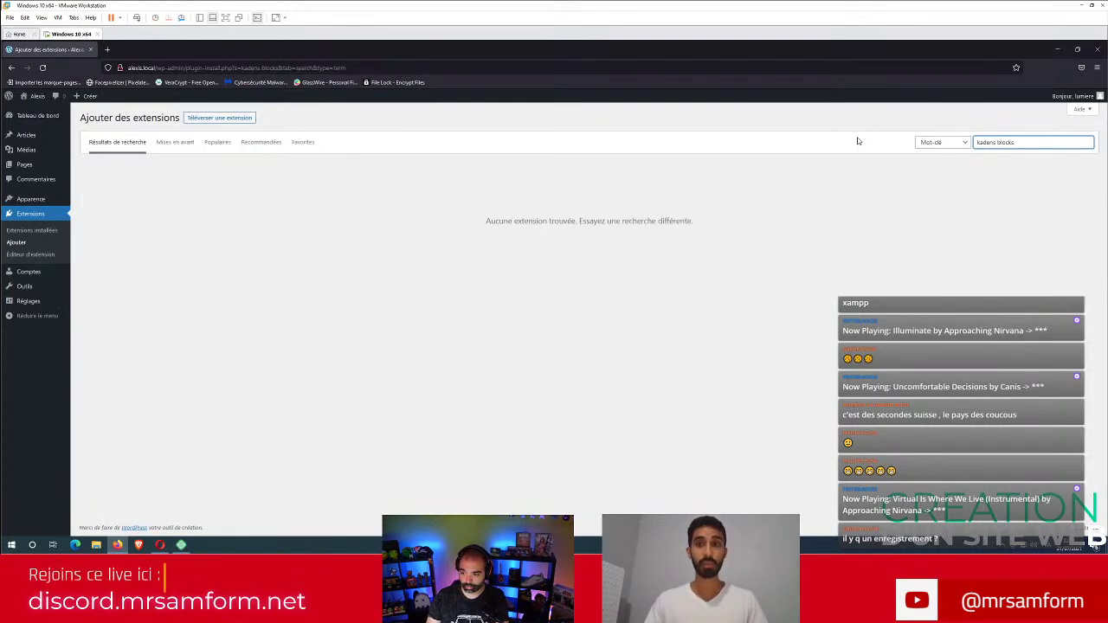
key(BackSpace)
key(BackSpace)
key(BackSpace)
key(BackSpace)
key(BackSpace)
key(BackSpace)
key(BackSpace)
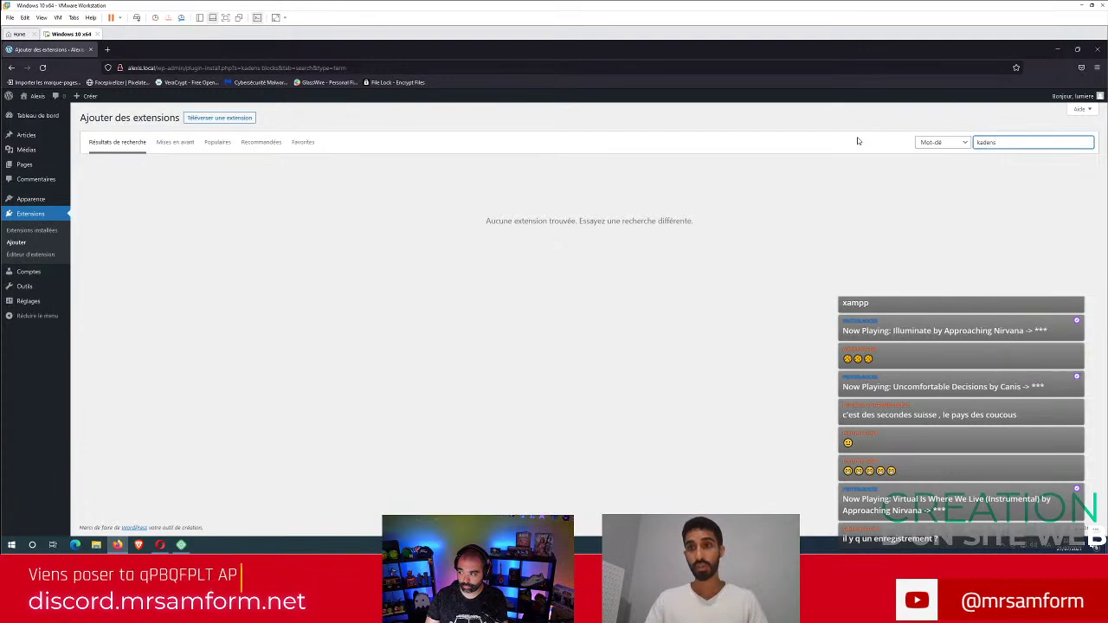
key(BackSpace)
key(BackSpace)
key(BackSpace)
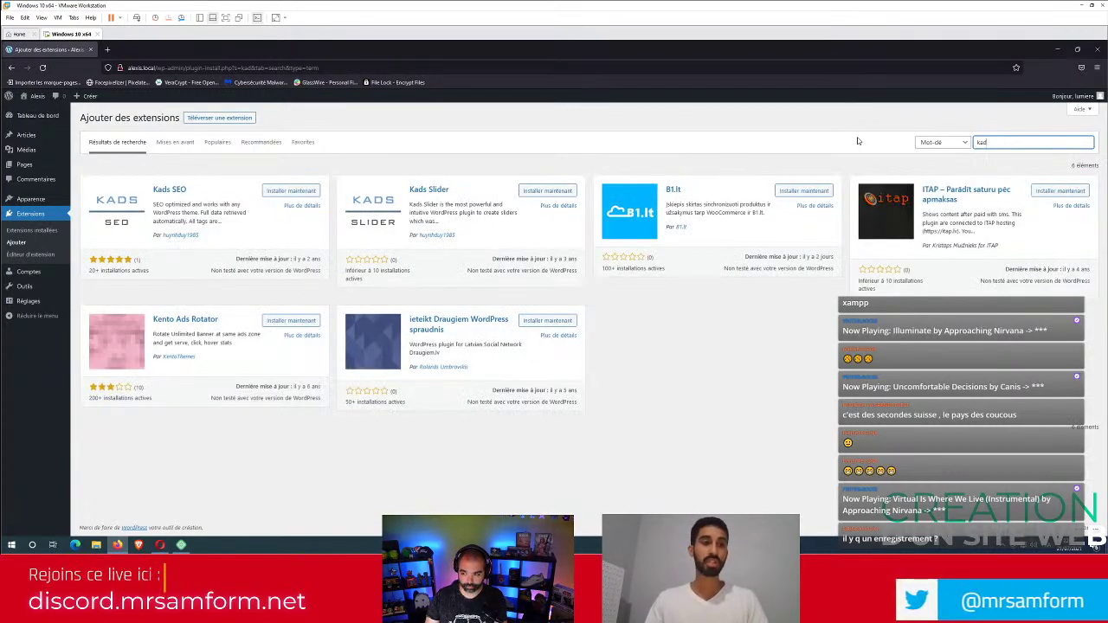
key(BackSpace)
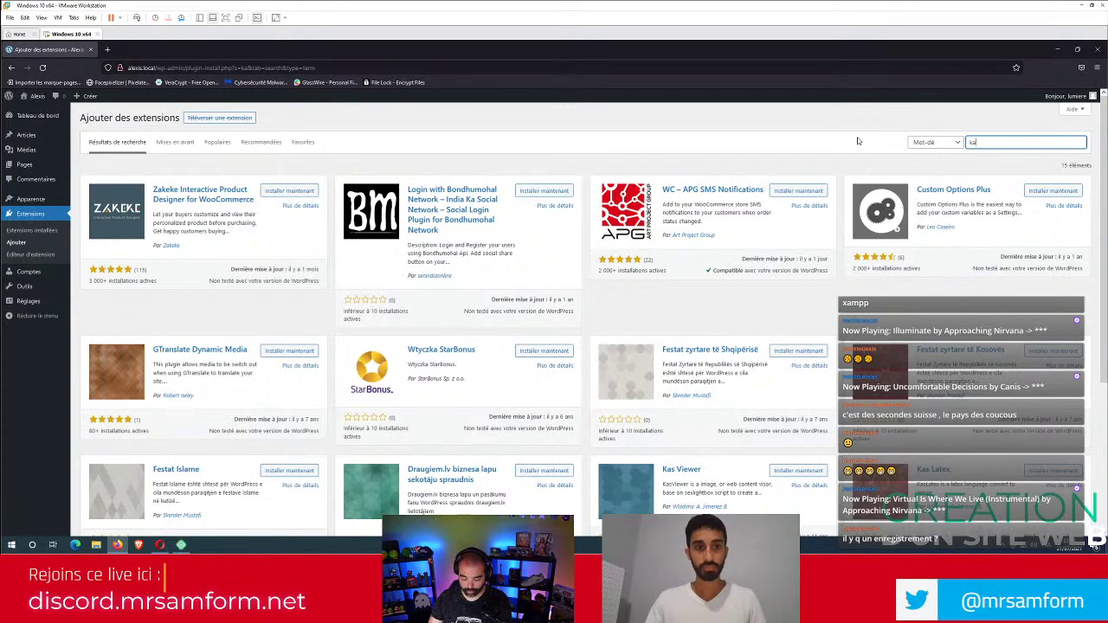
text(delos)
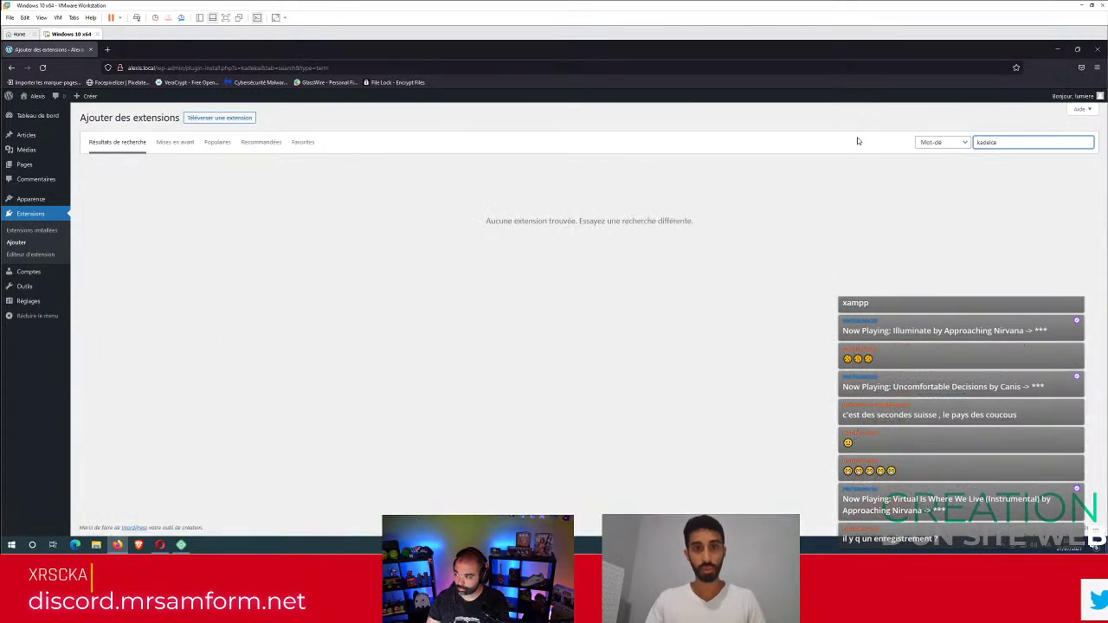
key(BackSpace)
key(BackSpace)
key(BackSpace)
key(BackSpace)
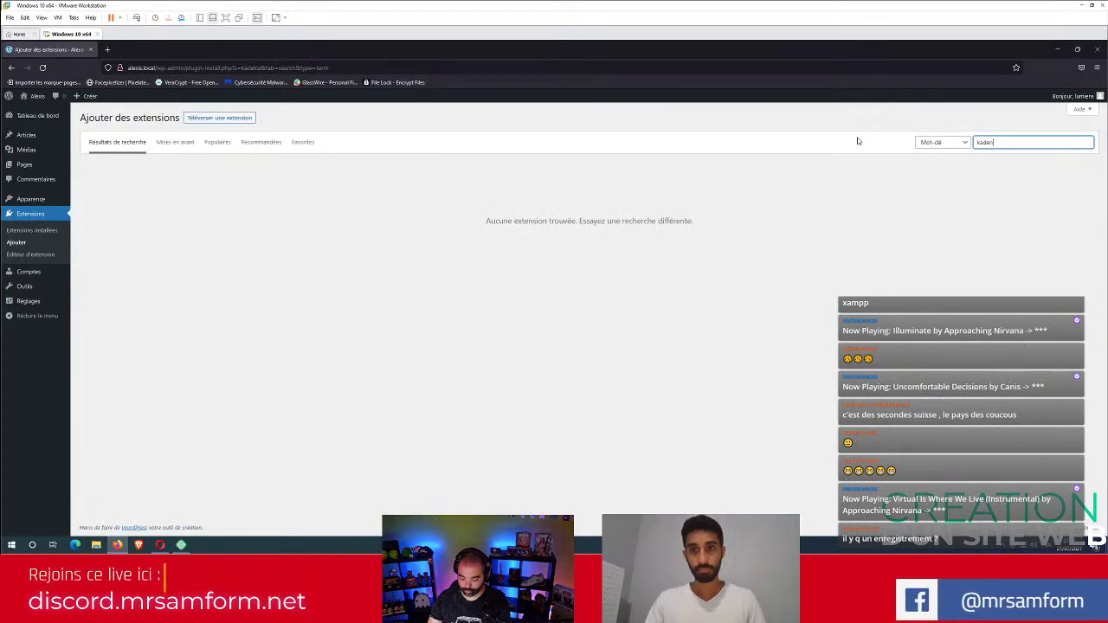
text(ence)
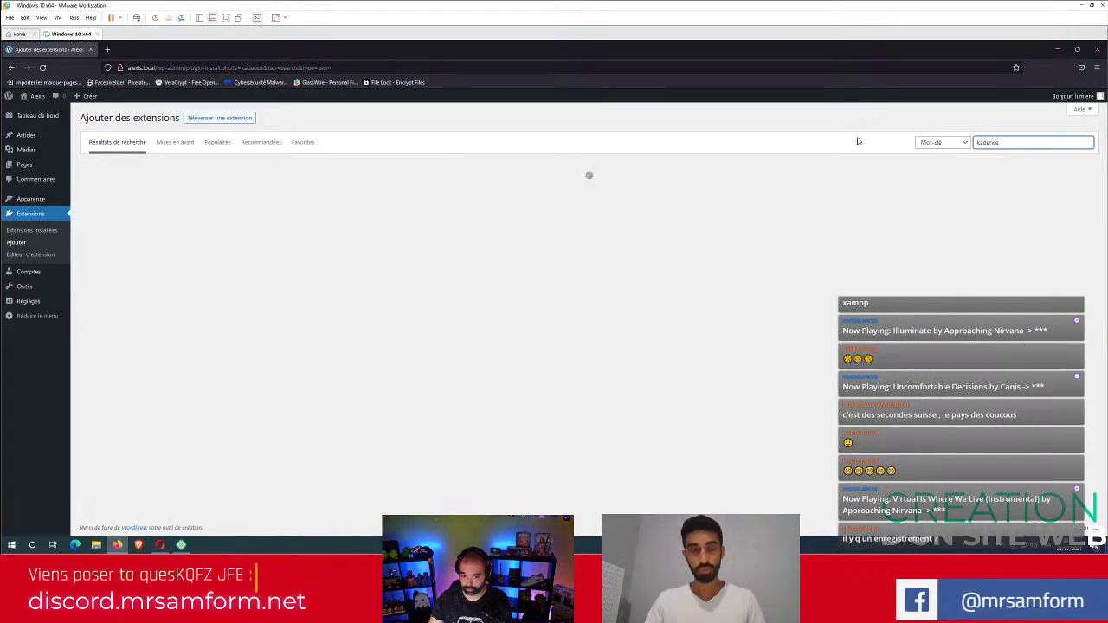